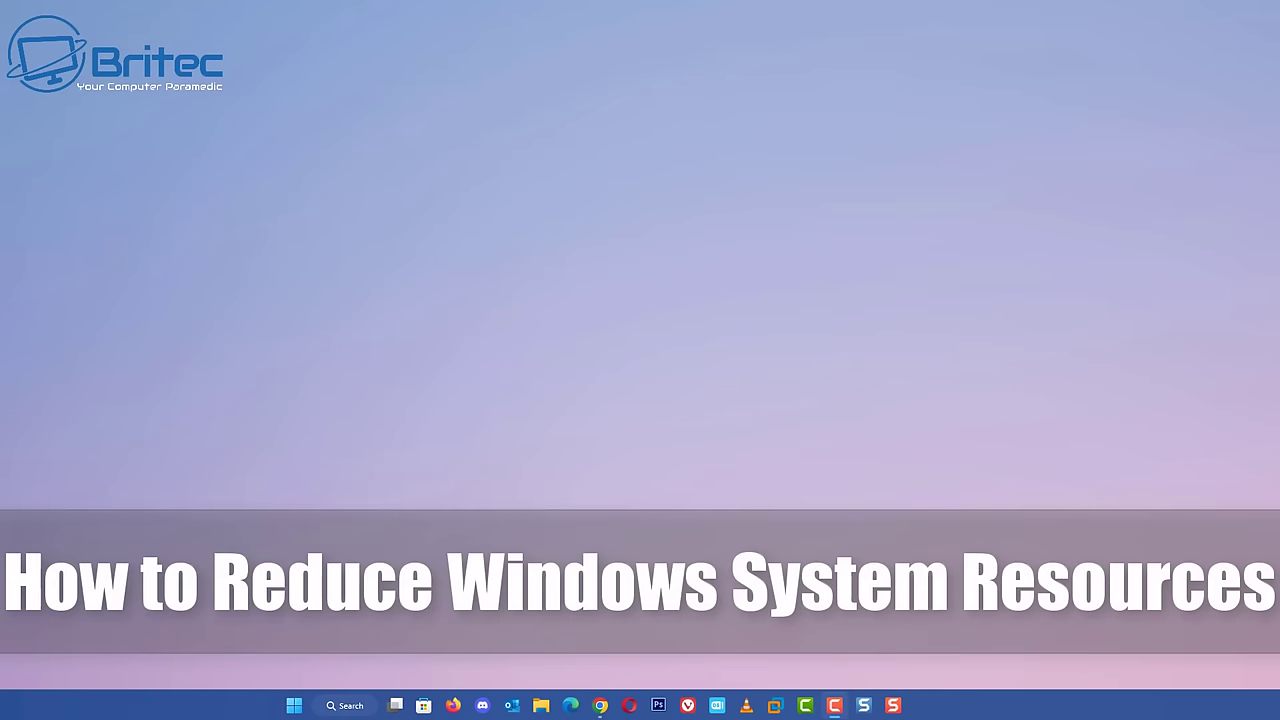
Open Task Manager and review the CPU graph (10% at 4.16 GHz) and the memory usage
key(super+x)
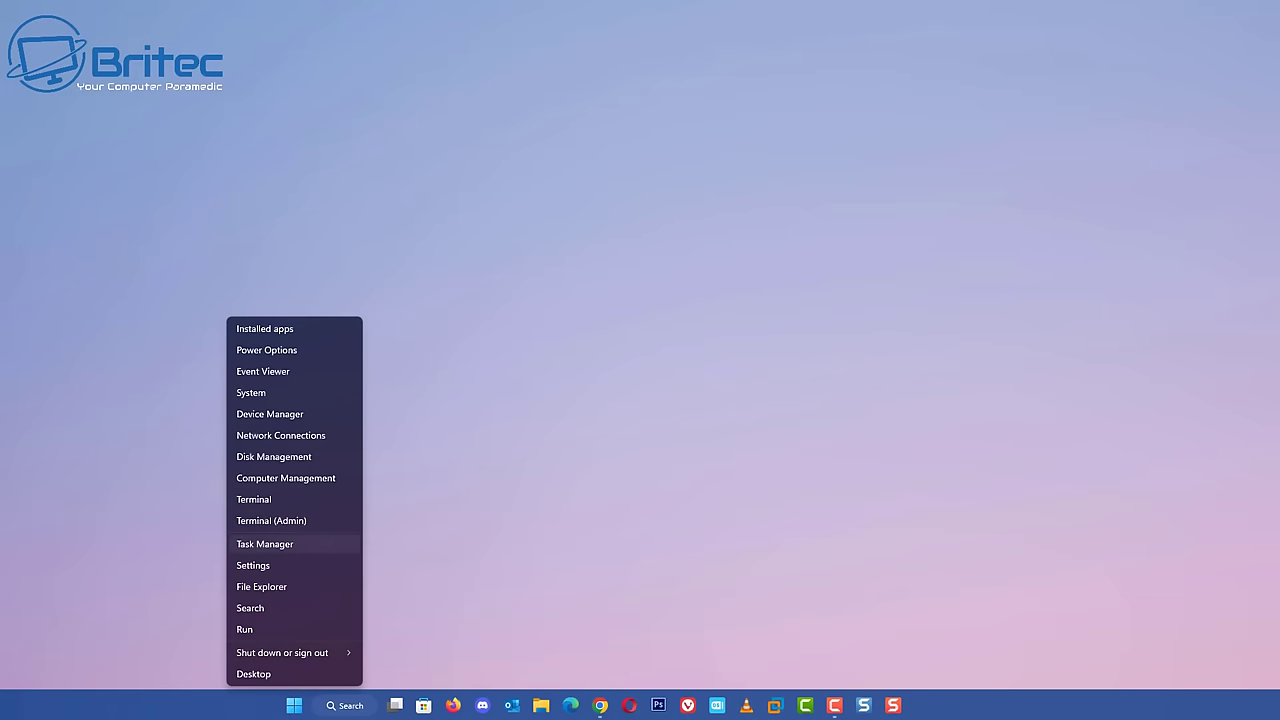
key(Return)
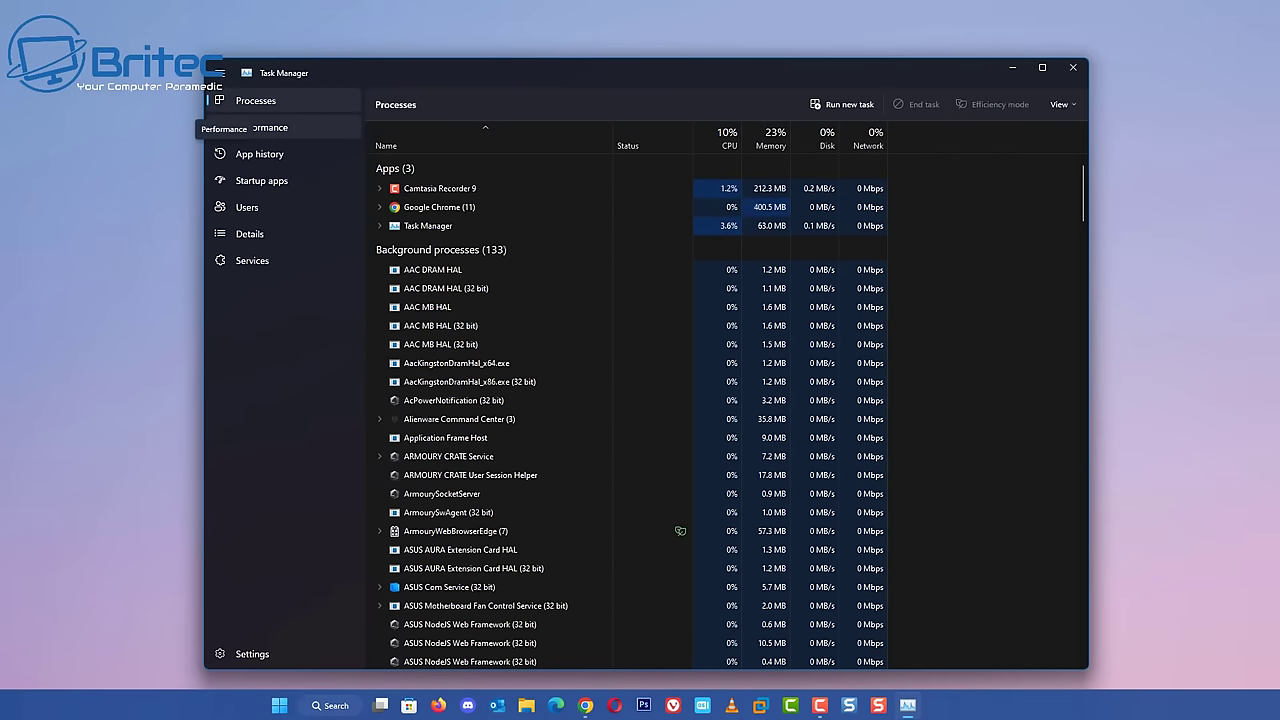
click(250, 127)
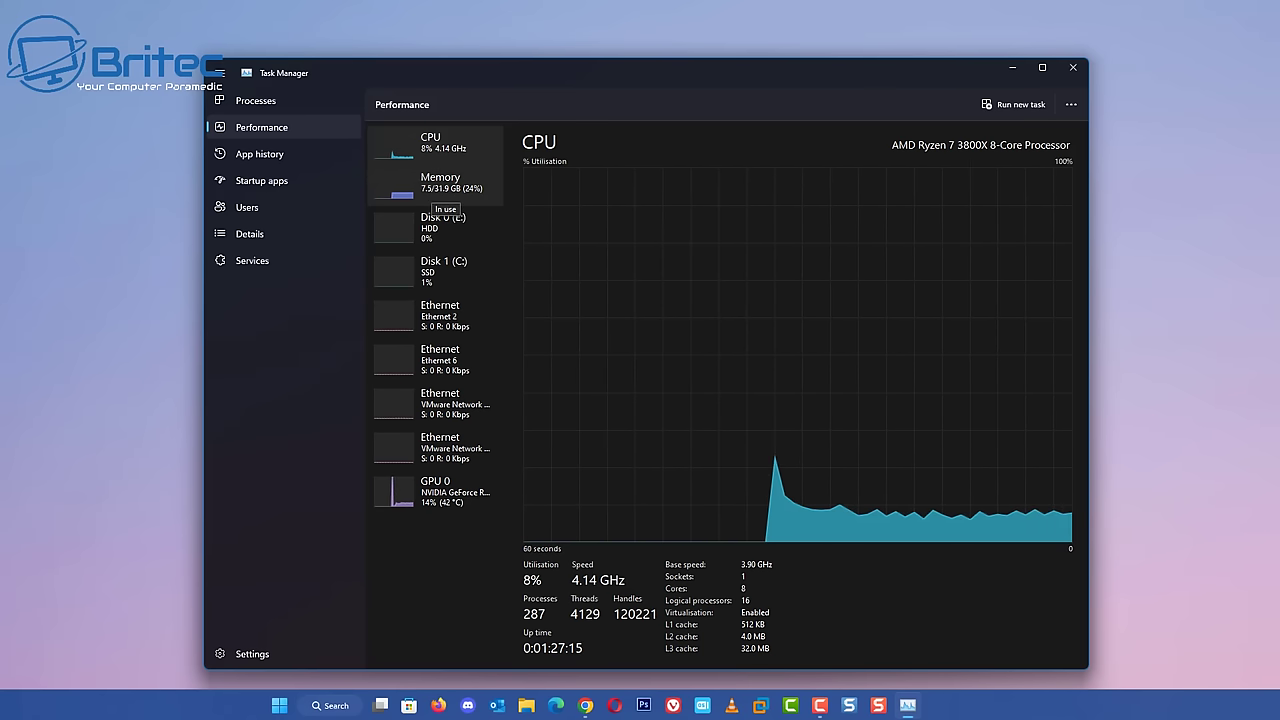
click(438, 195)
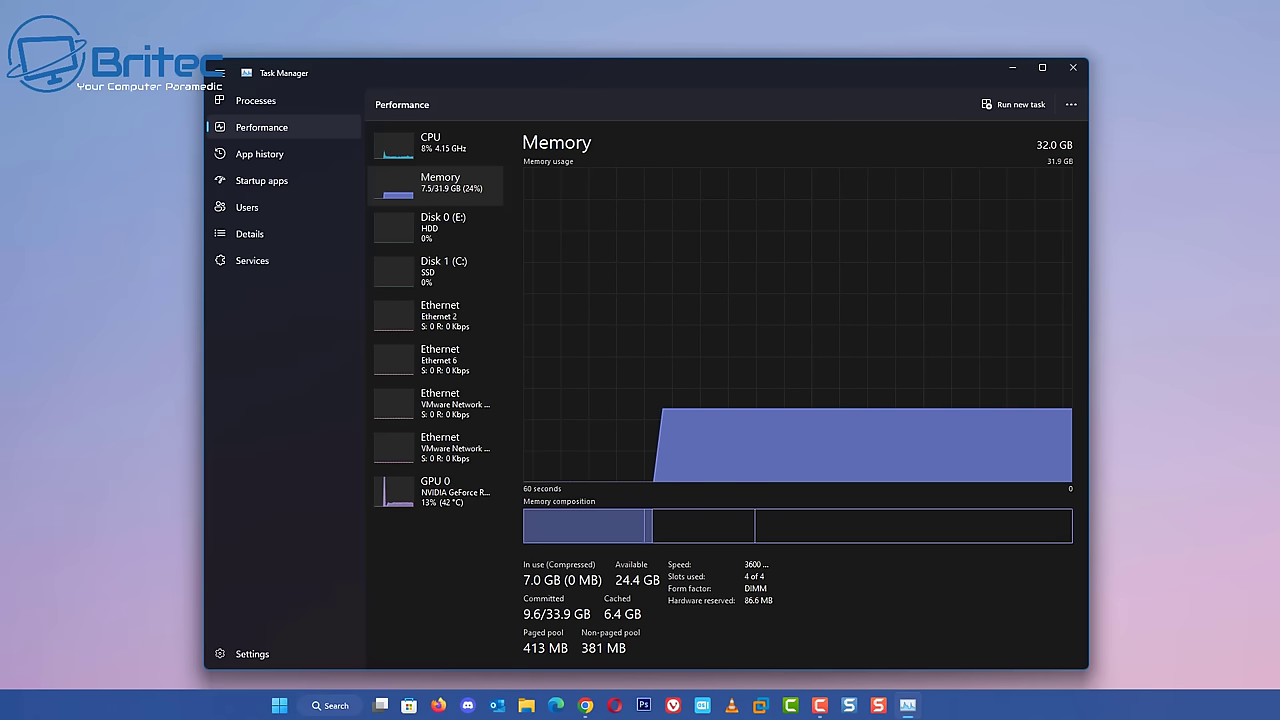
click(435, 142)
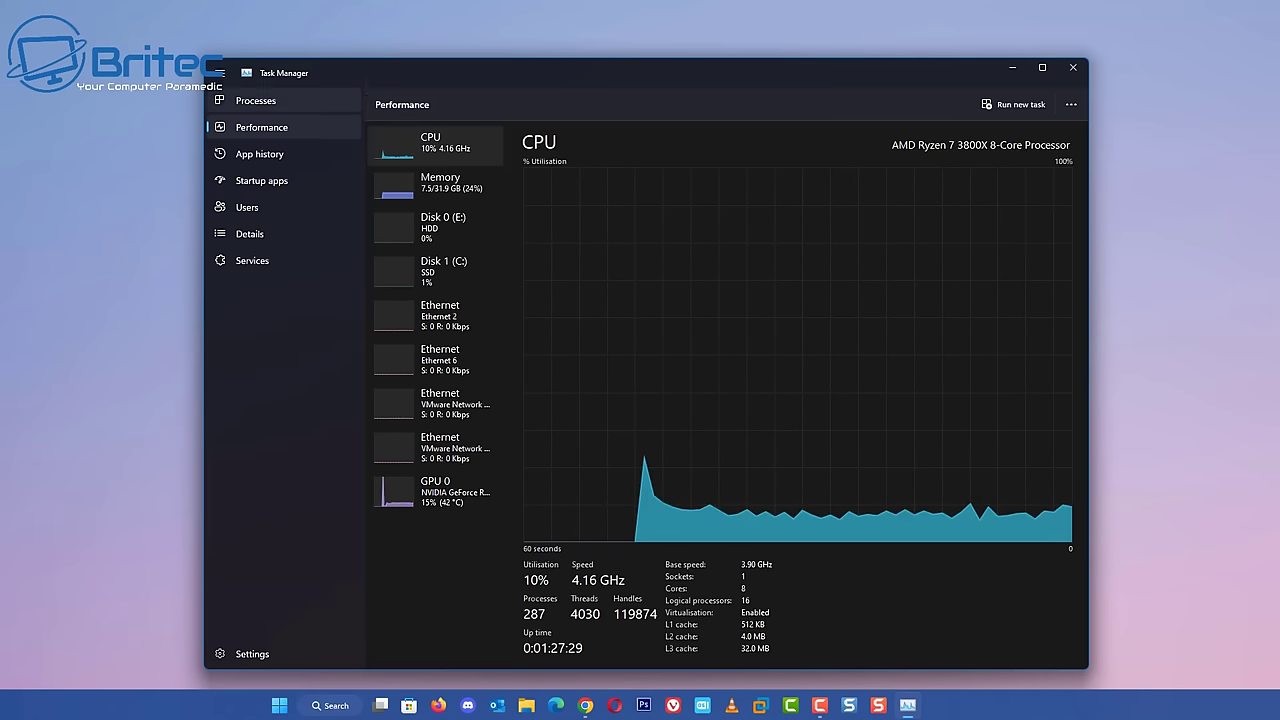
click(256, 100)
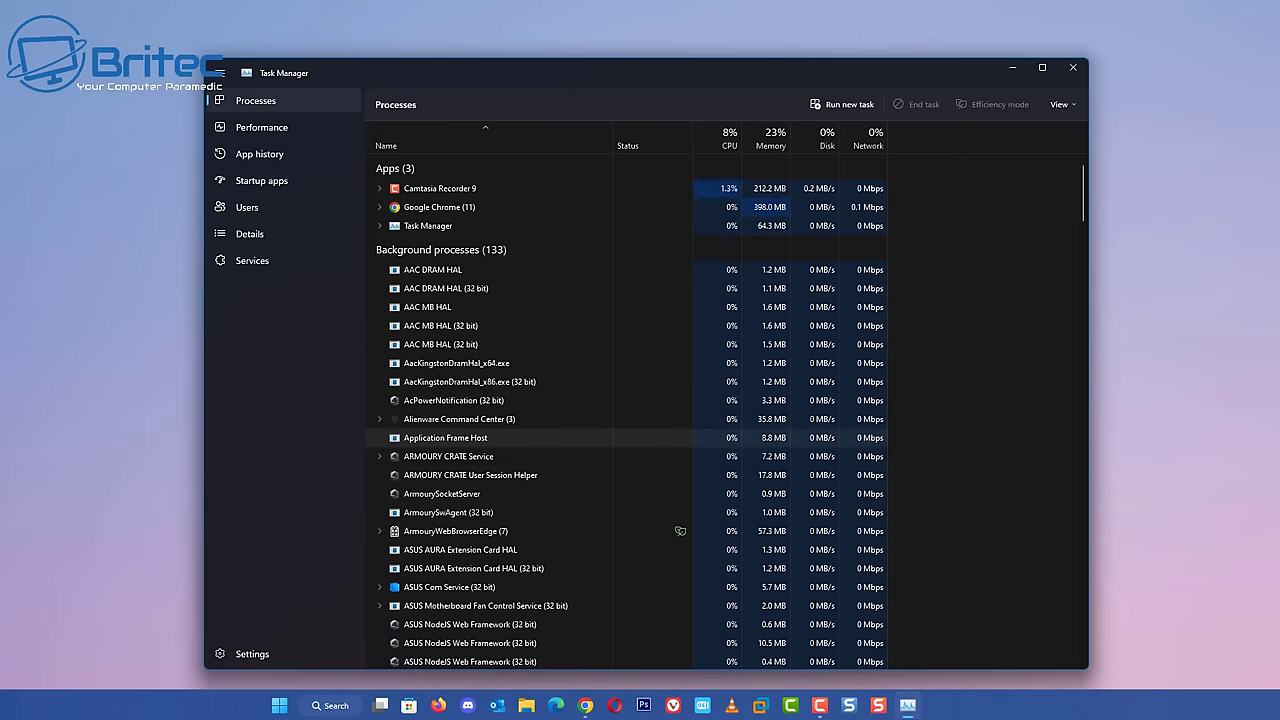
scroll(530, 440, down, 3)
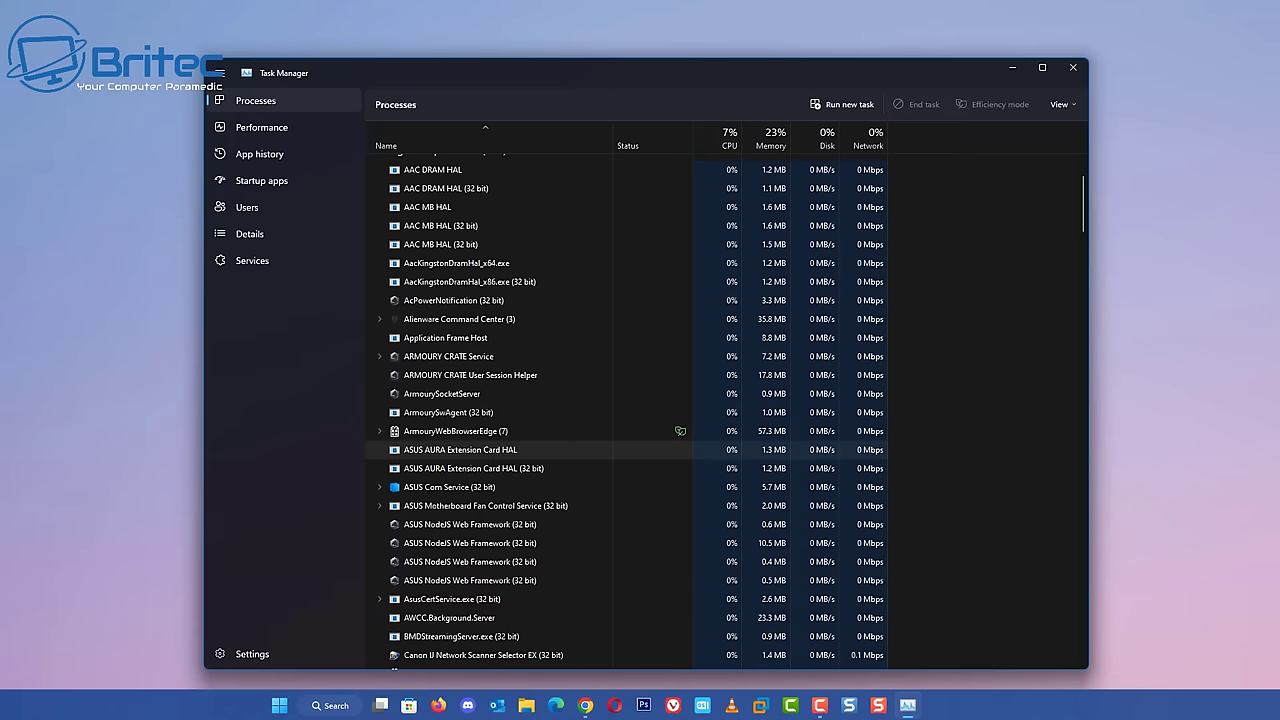
scroll(530, 455, down, 1)
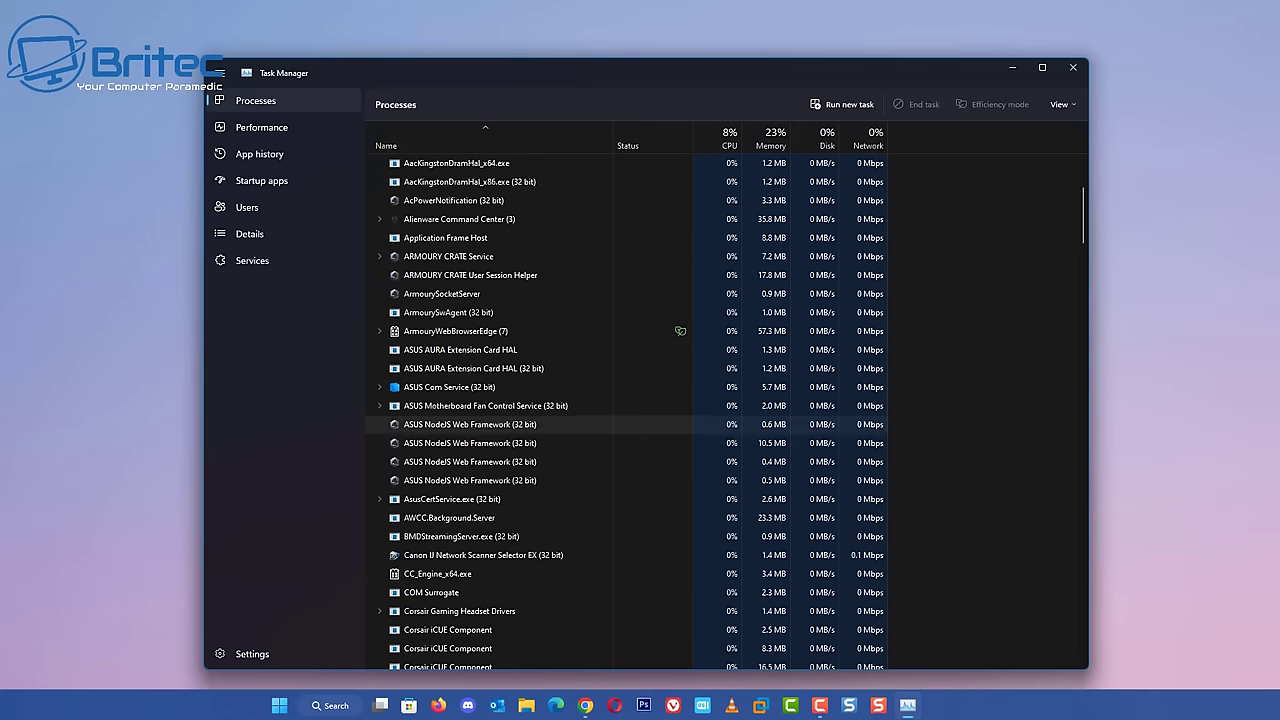
scroll(530, 437, down, 2)
scroll(530, 437, down, 3)
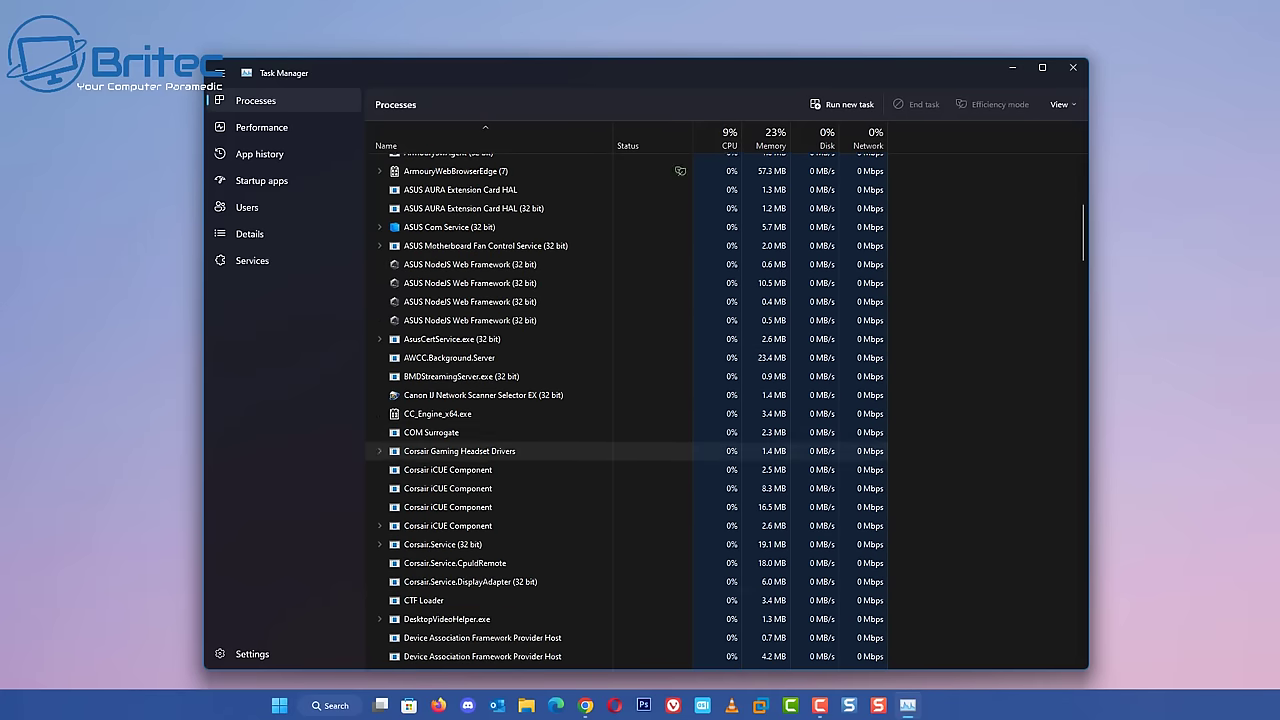
click(261, 127)
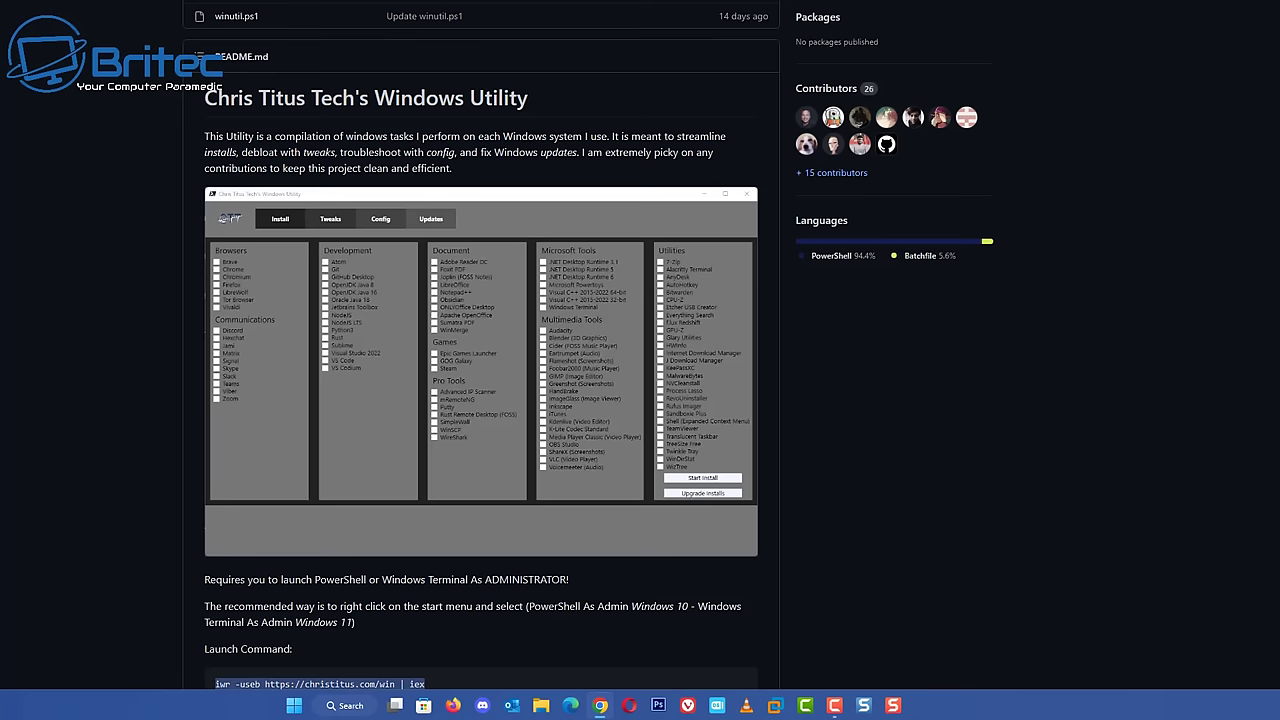
scroll(480, 360, down, 5)
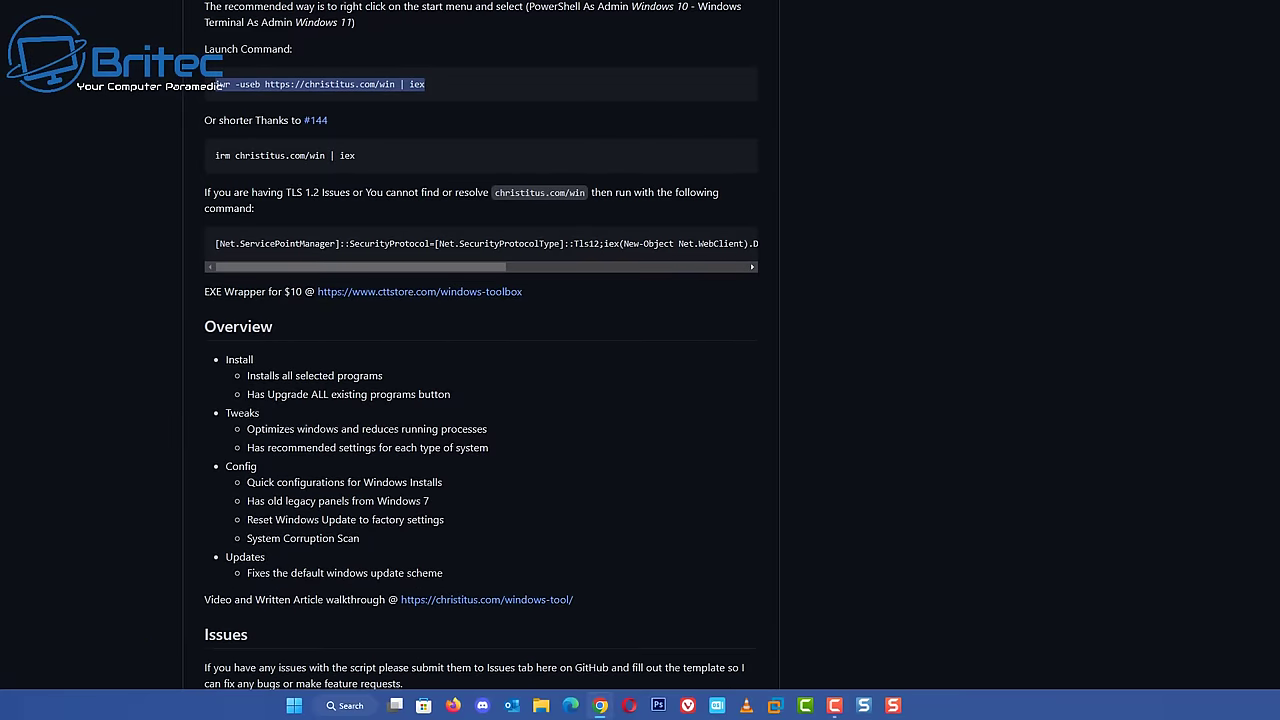
scroll(480, 360, up, 1)
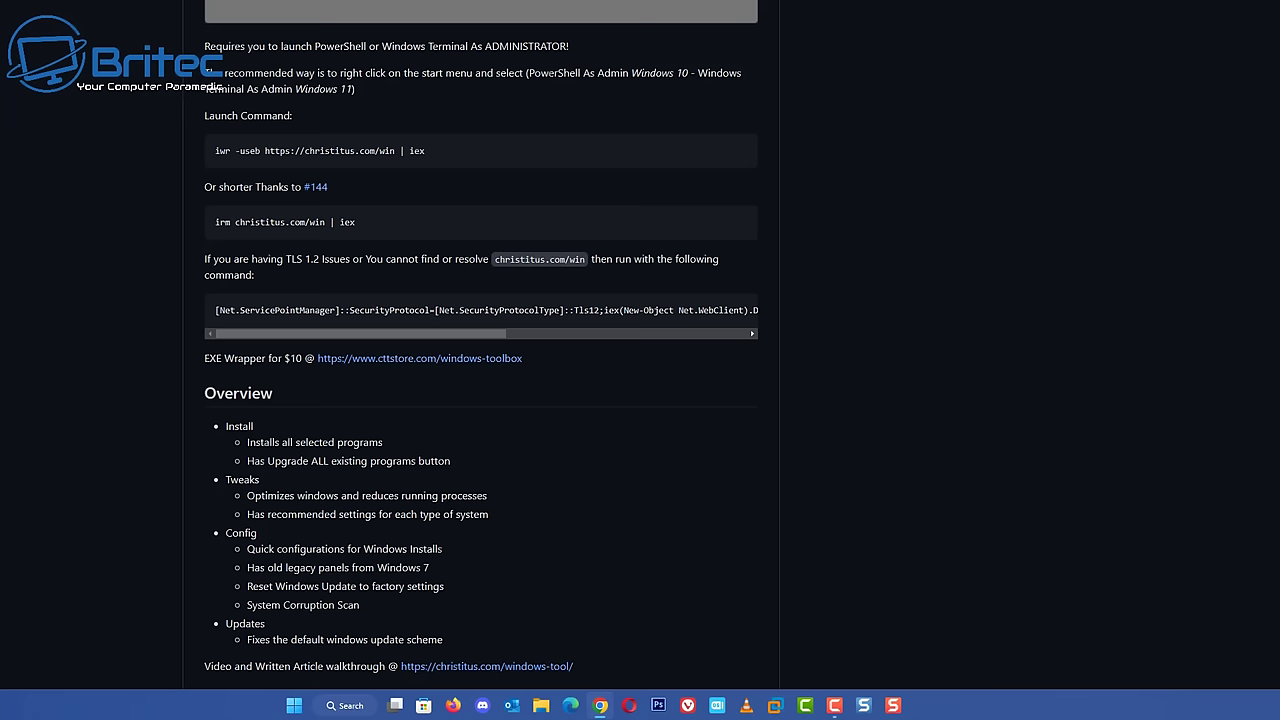
drag(428, 151, 214, 151)
right_click(257, 150)
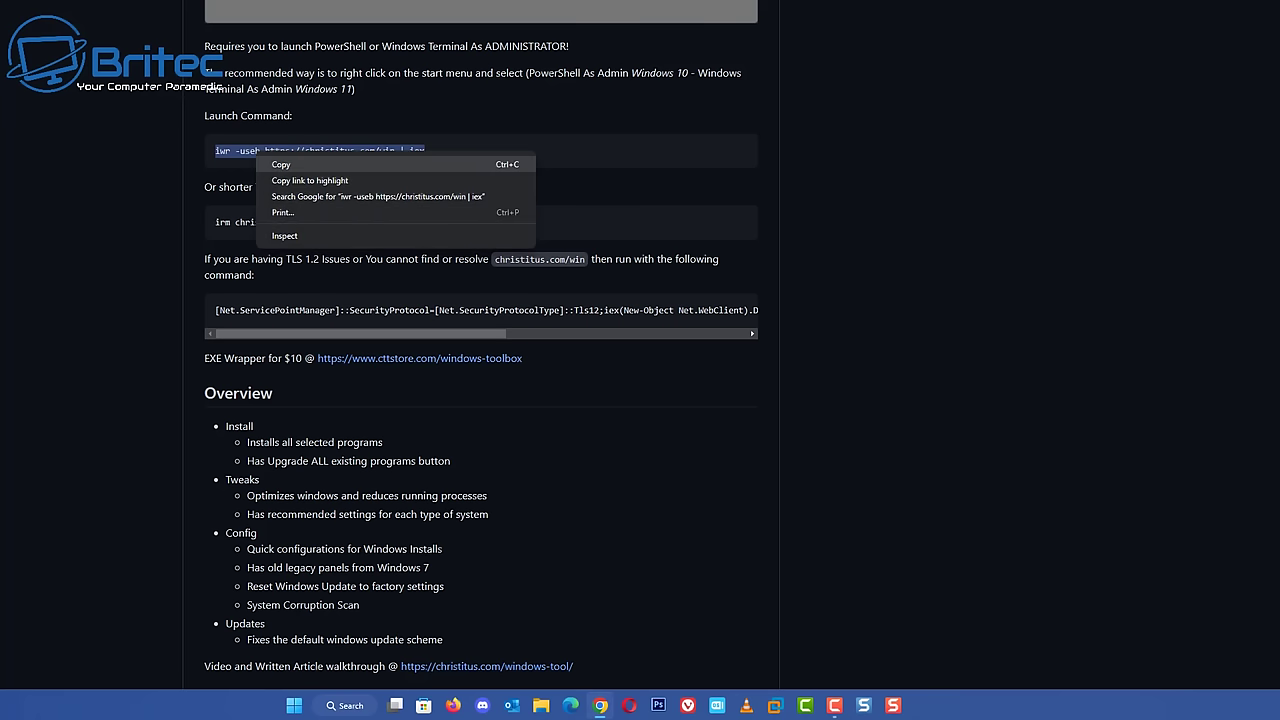
click(290, 163)
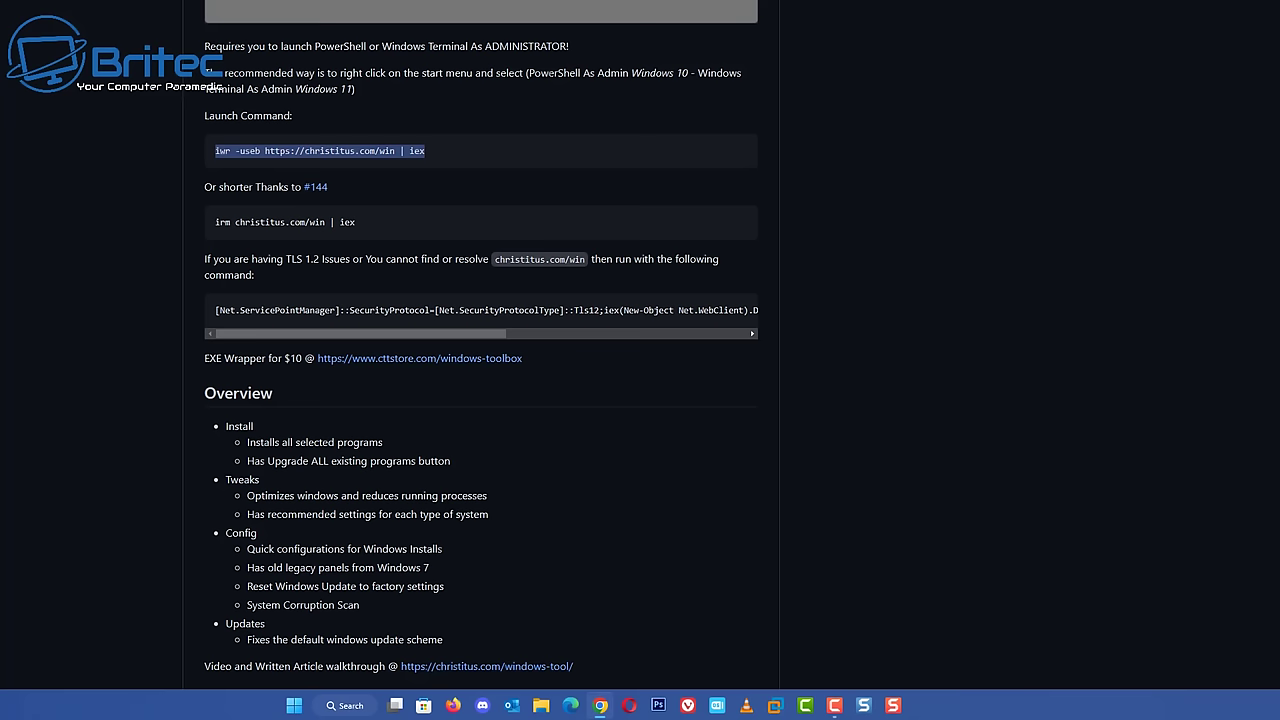
Paste and run the copied winutil command in an administrator Terminal to launch the utility
key(super+d)
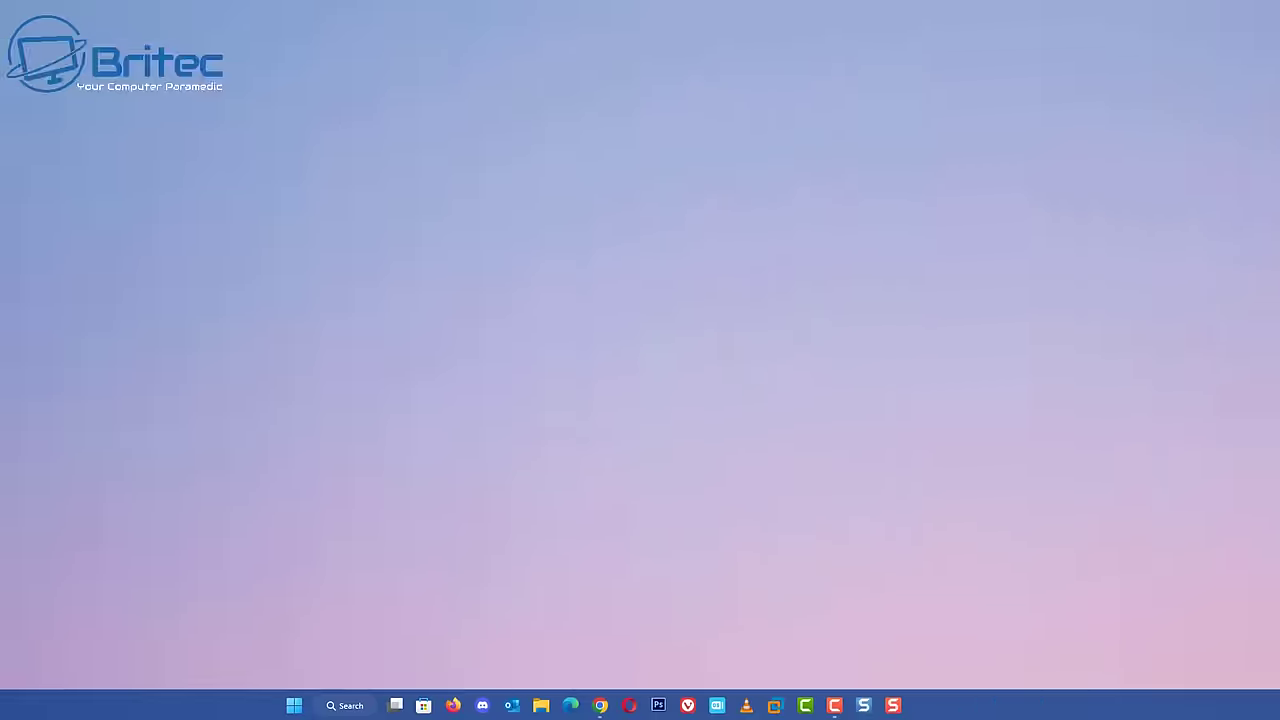
key(super+x)
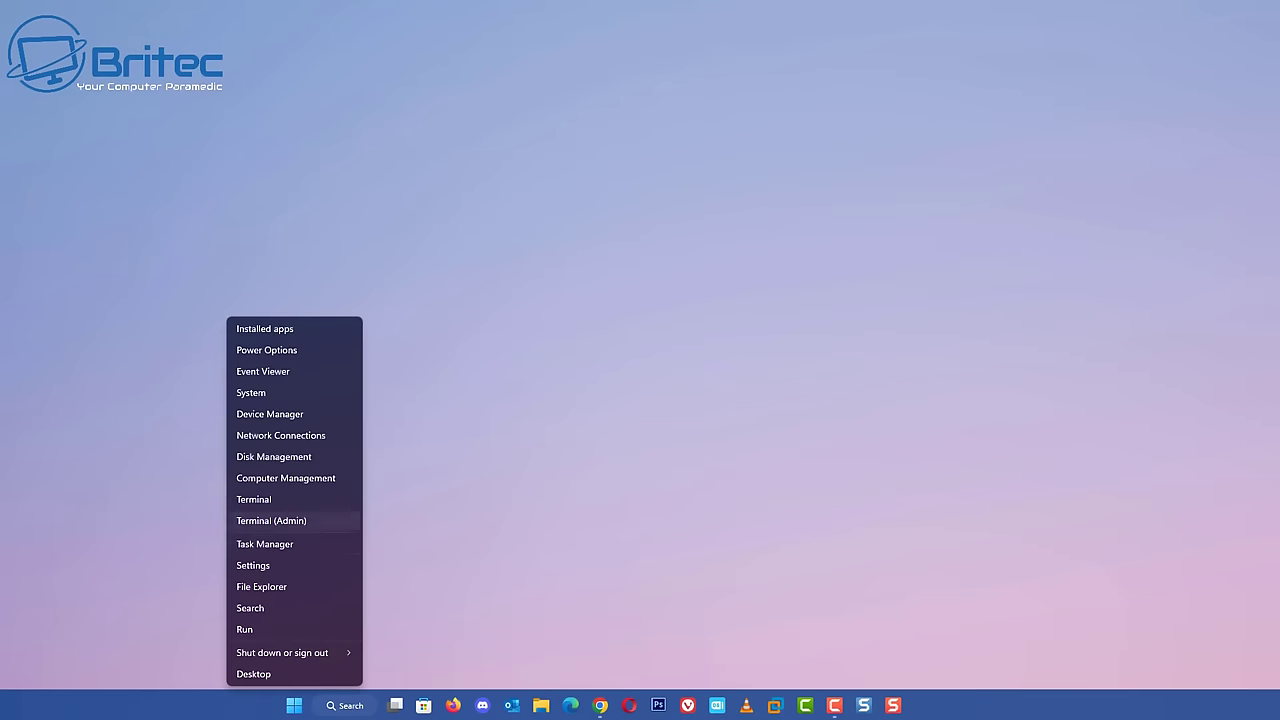
key(super+x)
key(super+x)
key(super+x)
key(super+x)
key(super+x)
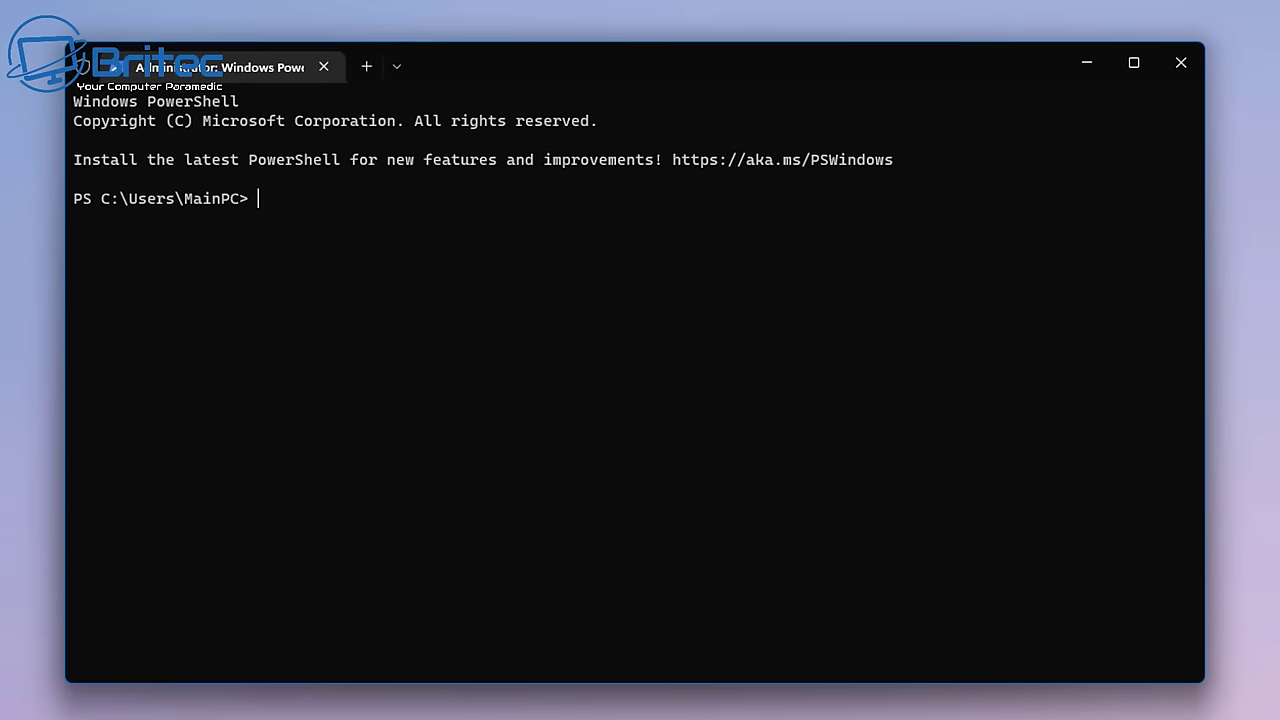
key(ctrl+v)
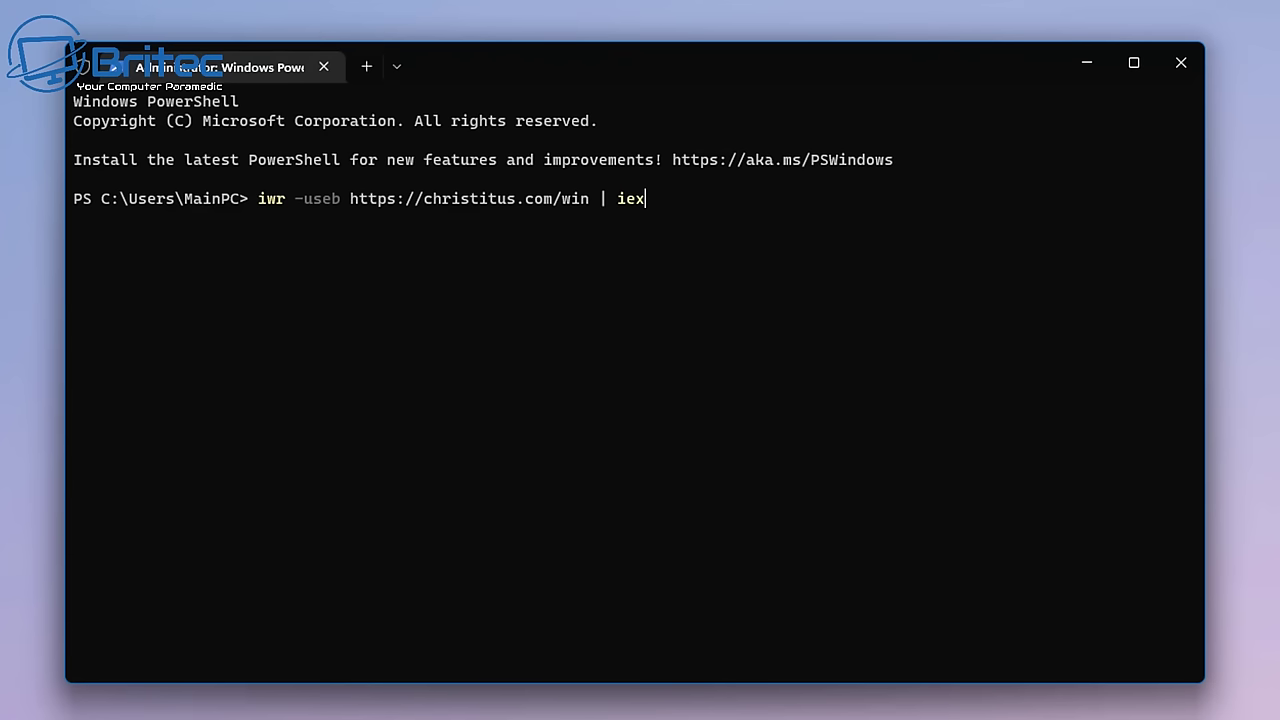
key(Return)
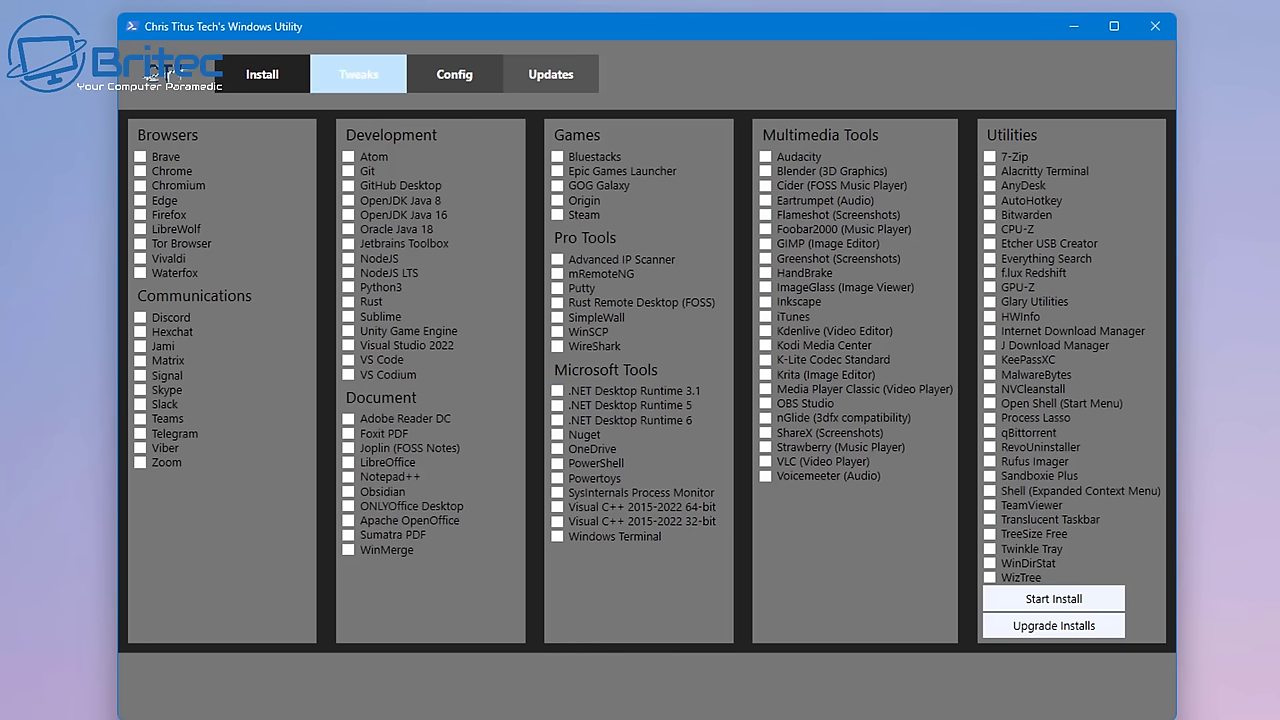
On the Tweaks page, tick Create Restore Point, Run OO Shutup and Disable Telemetry
click(358, 74)
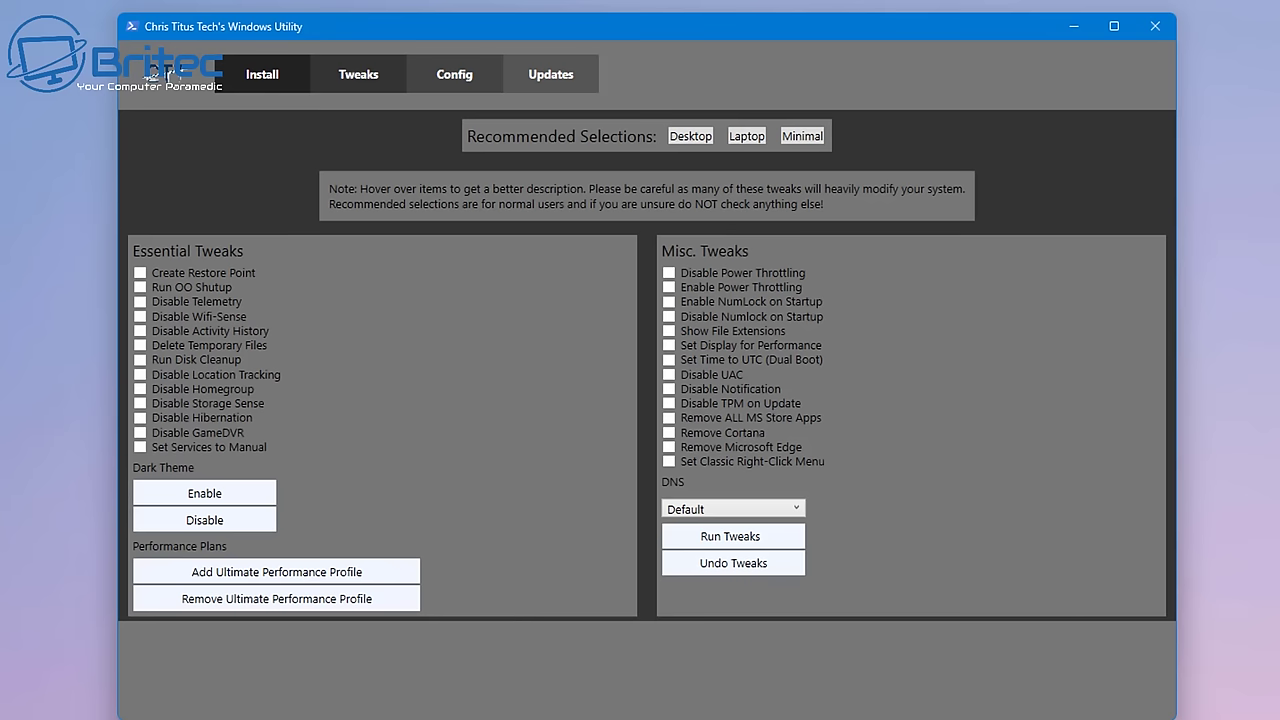
mouse_move(200, 301)
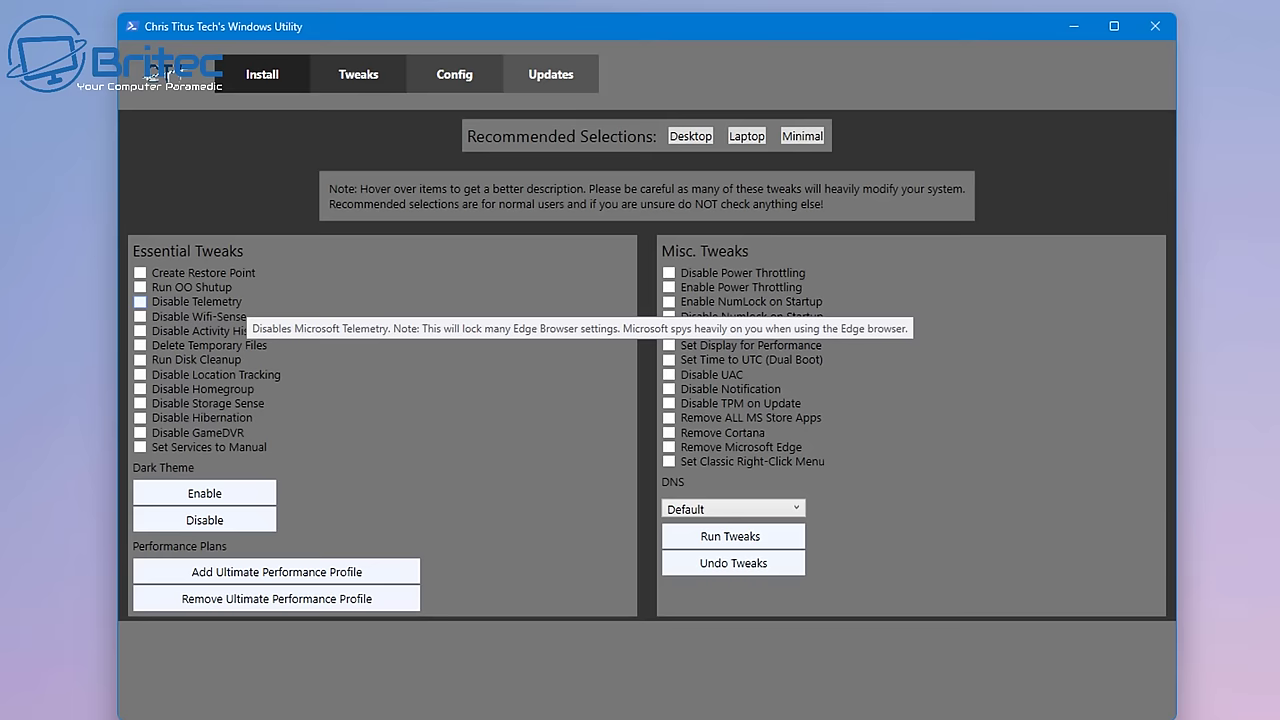
mouse_move(158, 274)
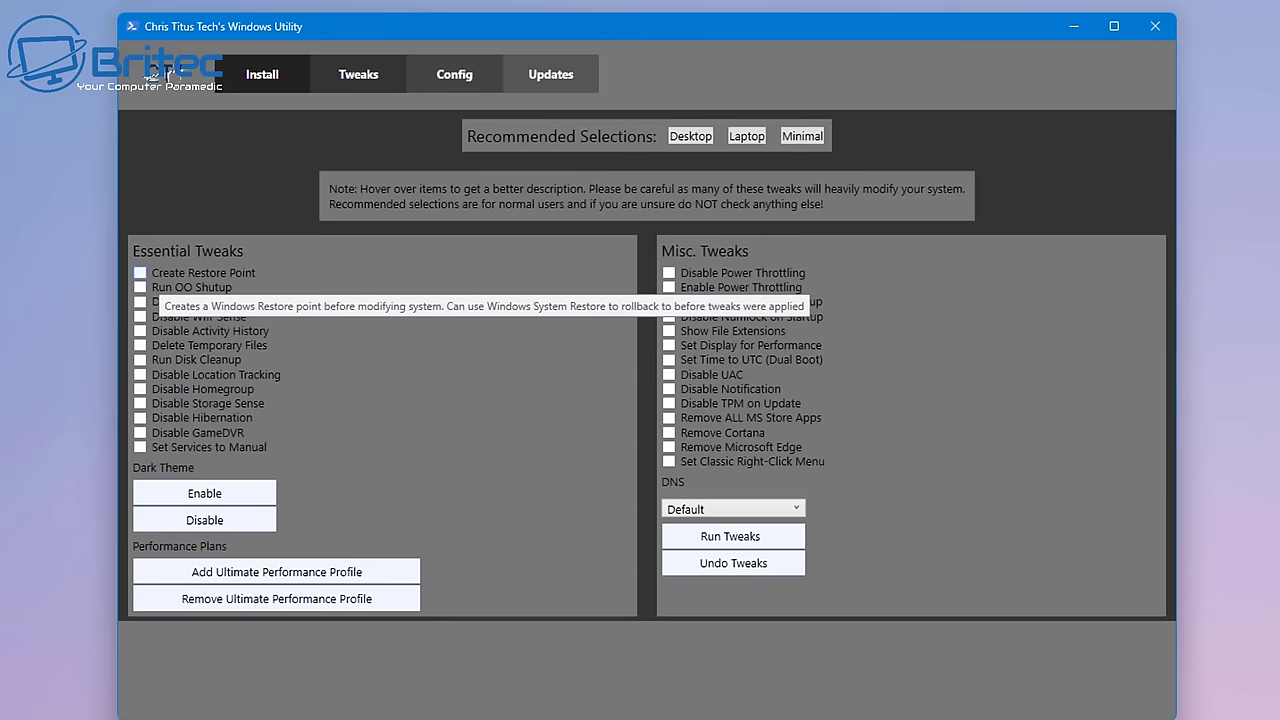
click(141, 273)
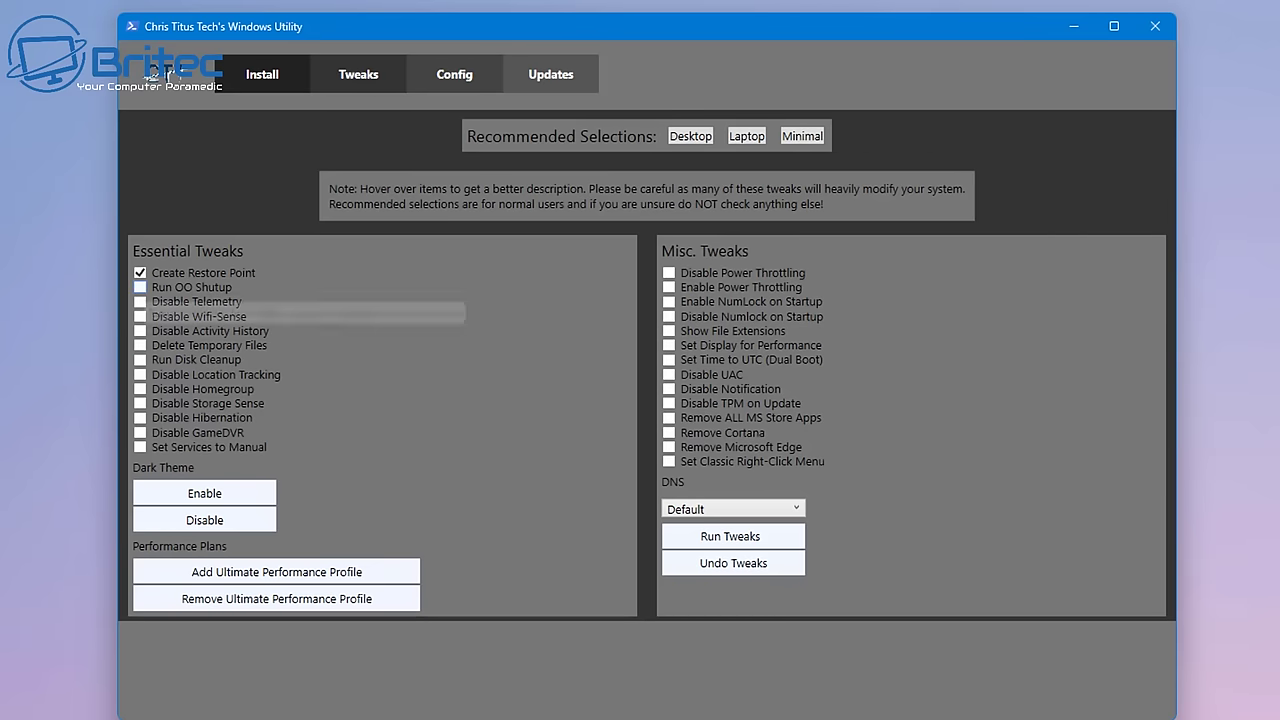
click(141, 287)
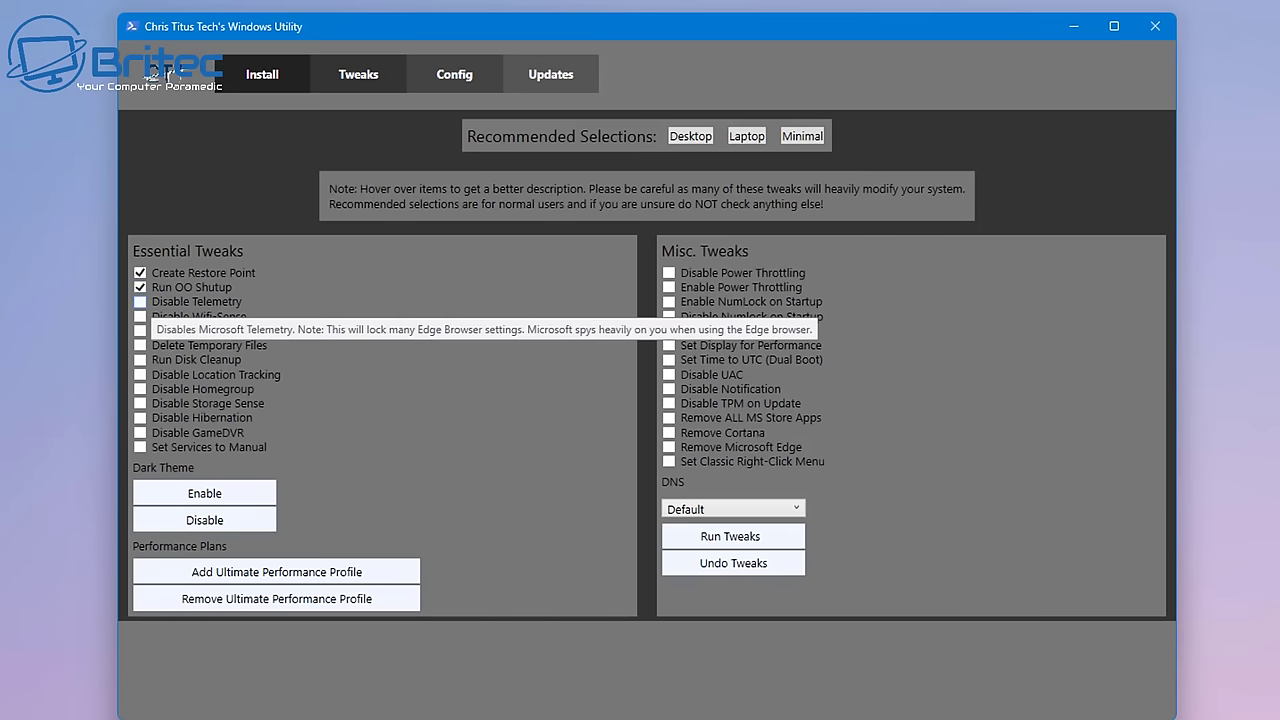
click(142, 301)
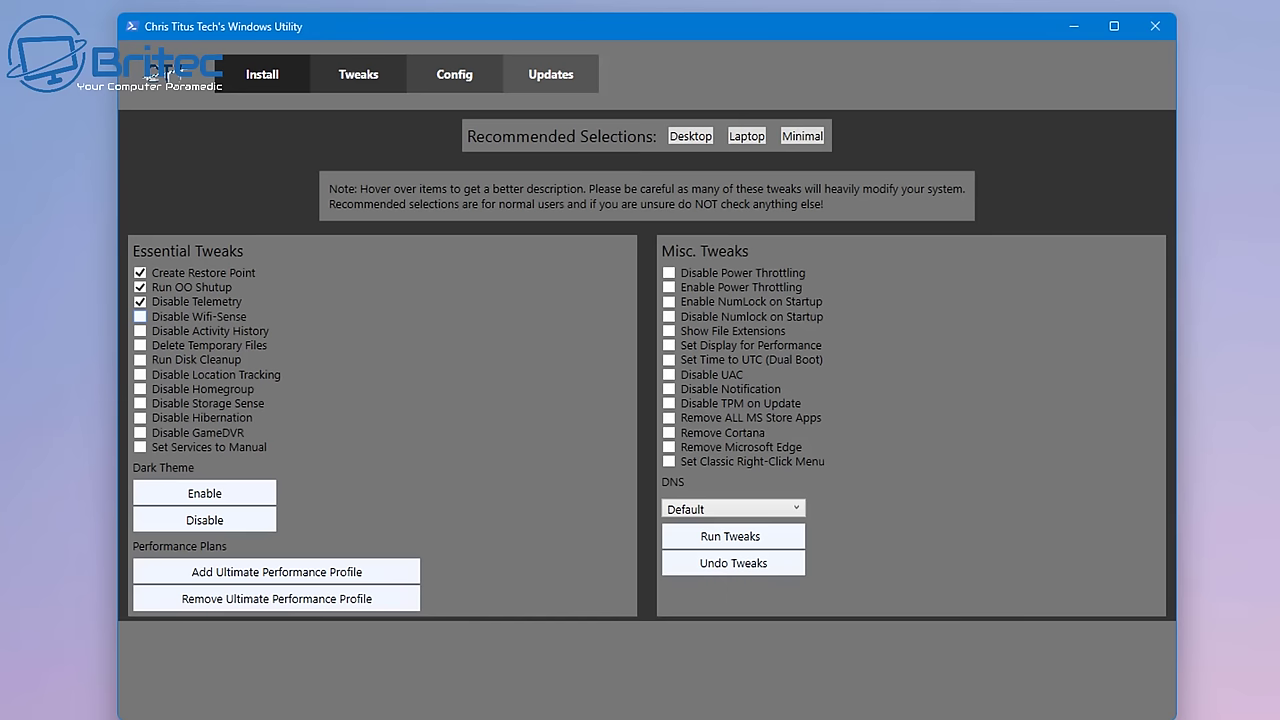
mouse_move(140, 316)
mouse_move(140, 345)
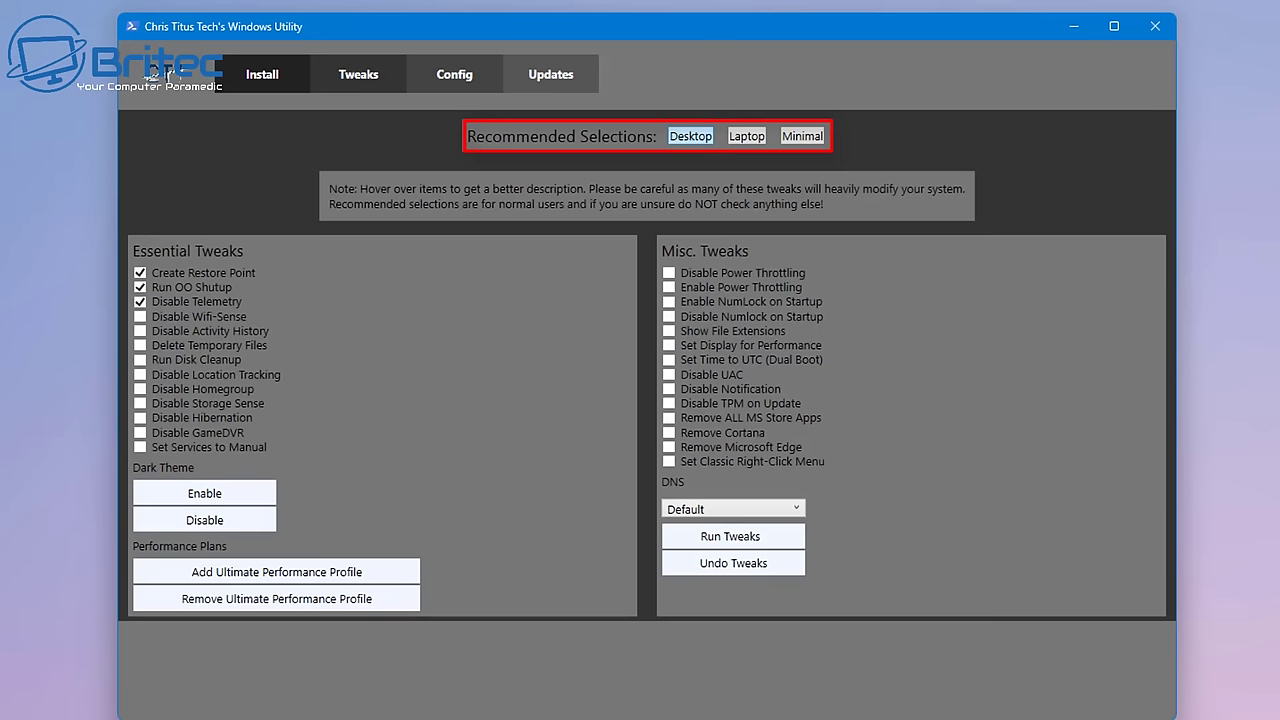
Apply the Desktop recommended selection of essential tweaks
click(690, 136)
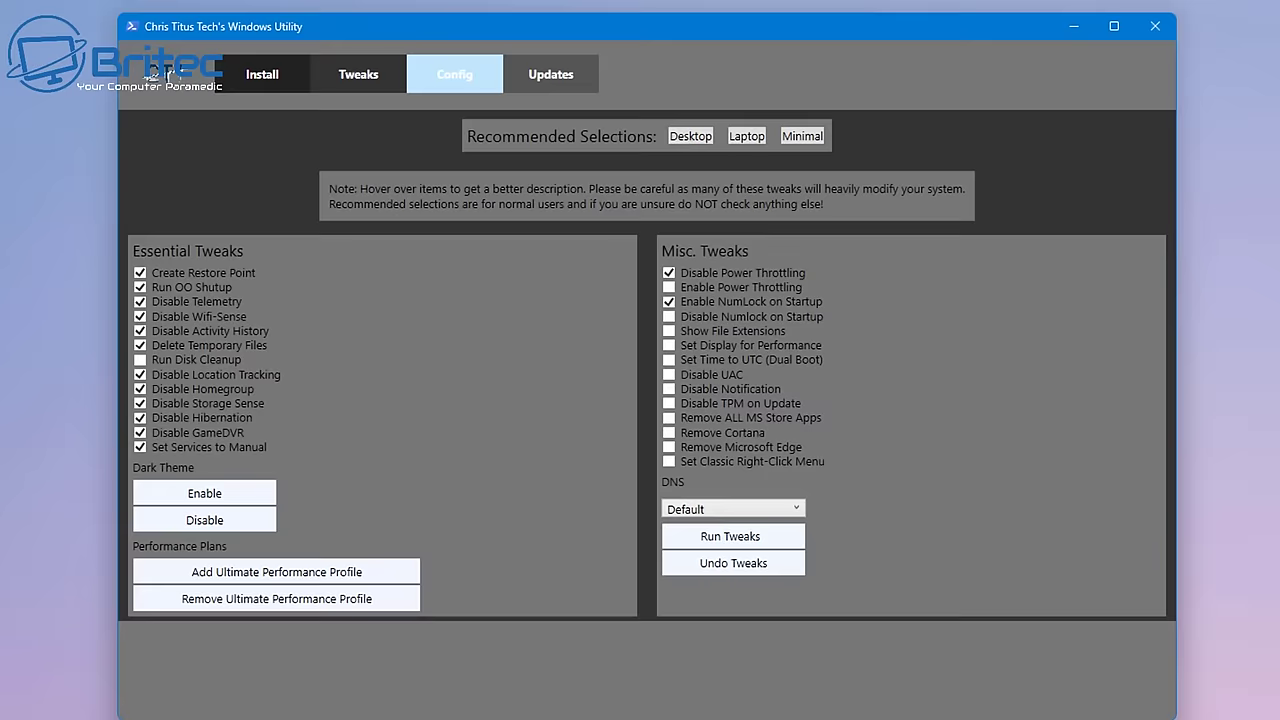
click(454, 74)
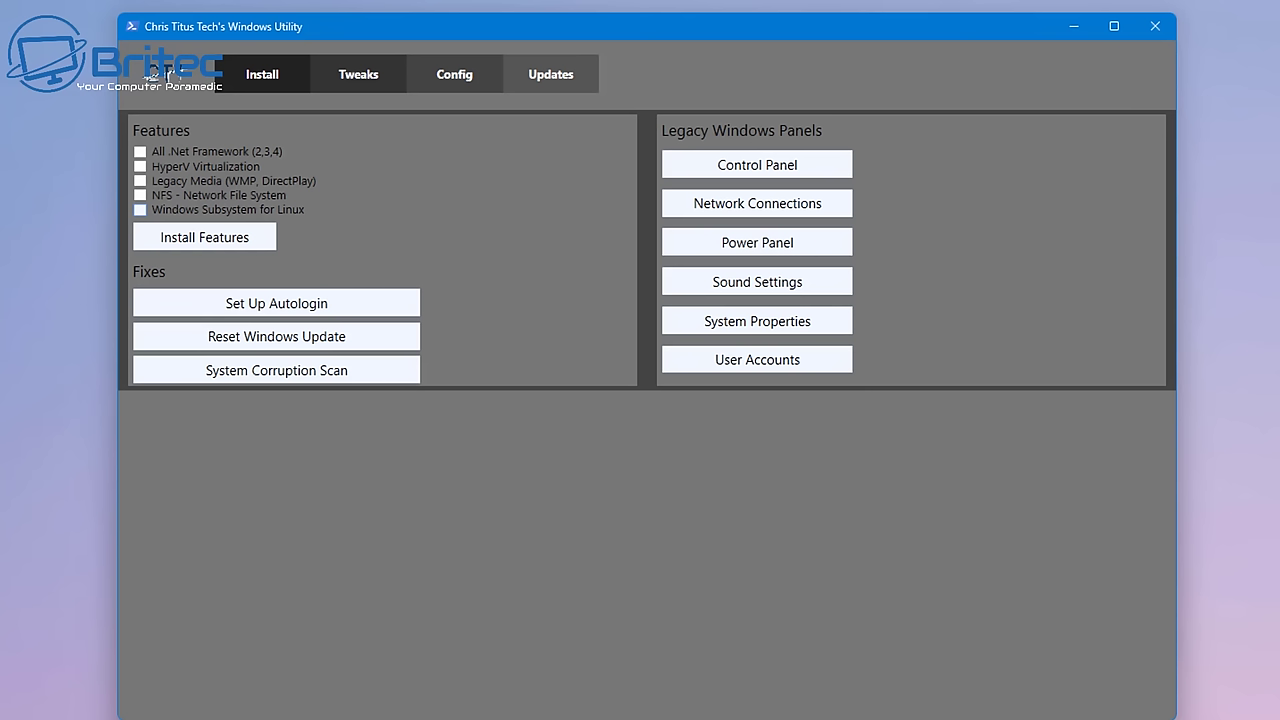
click(551, 74)
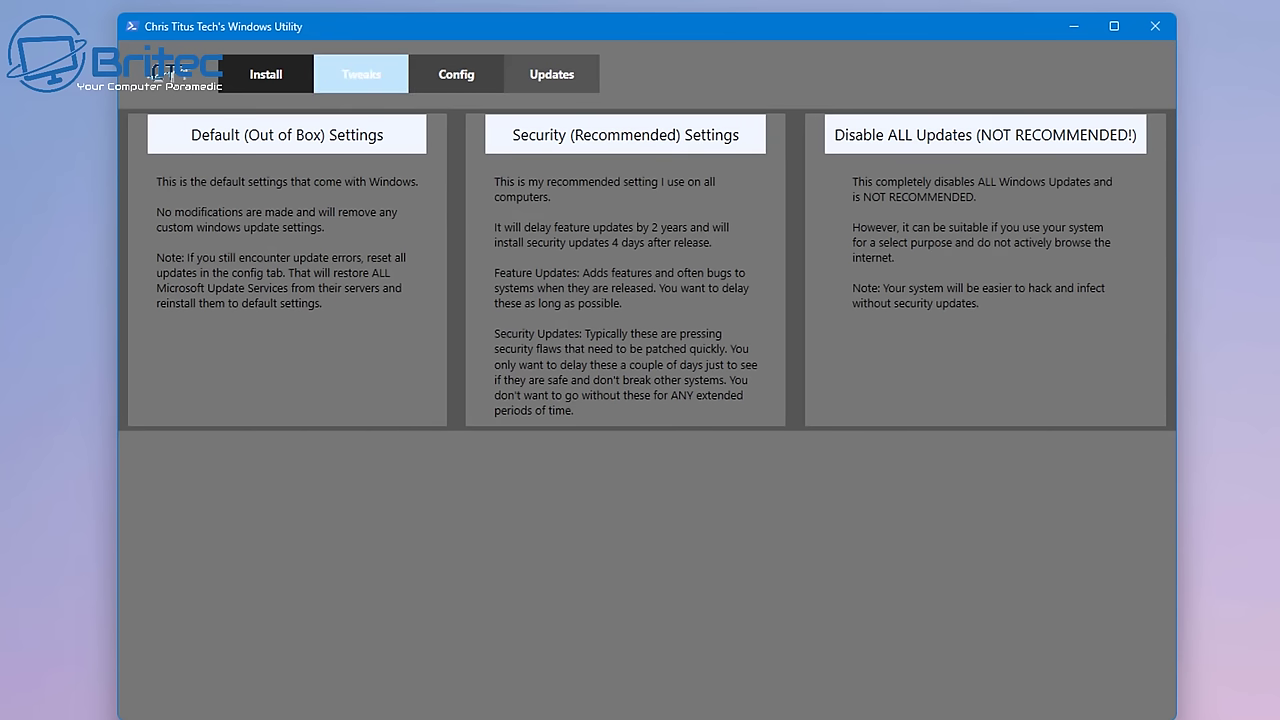
click(361, 74)
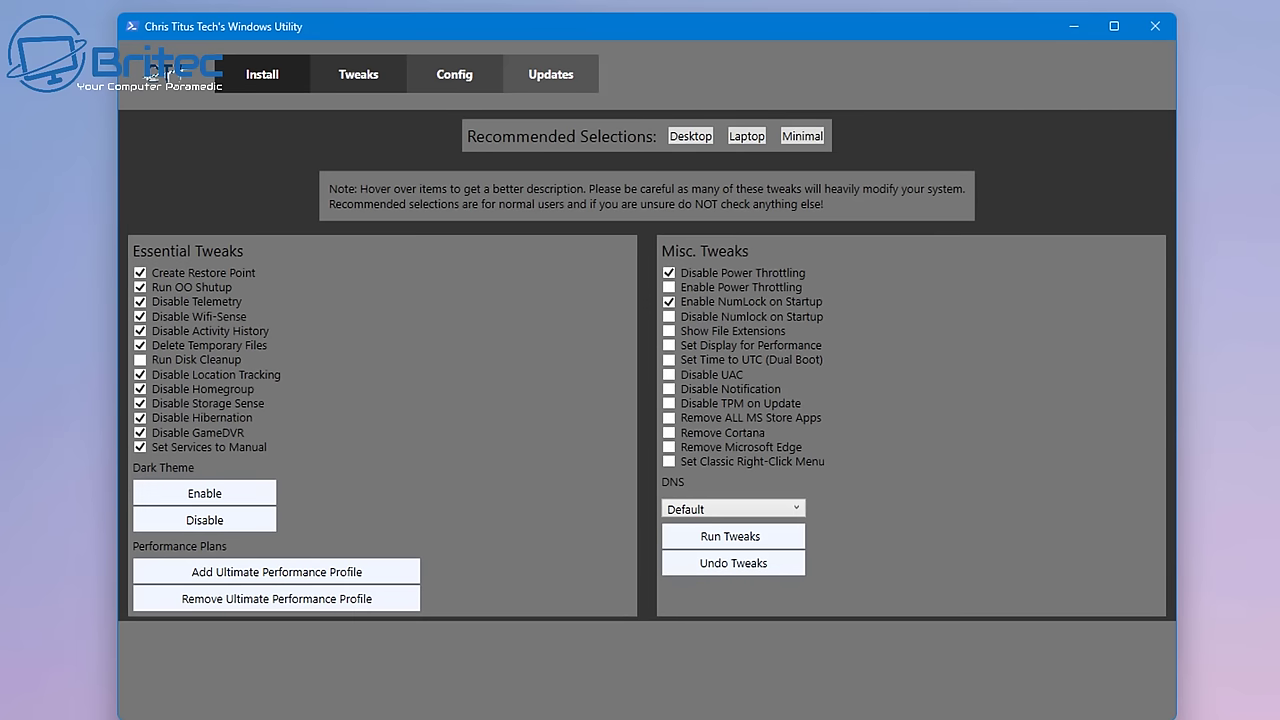
Keep the DNS provider at Default, run the tweaks, and dismiss the Done message
mouse_move(702, 461)
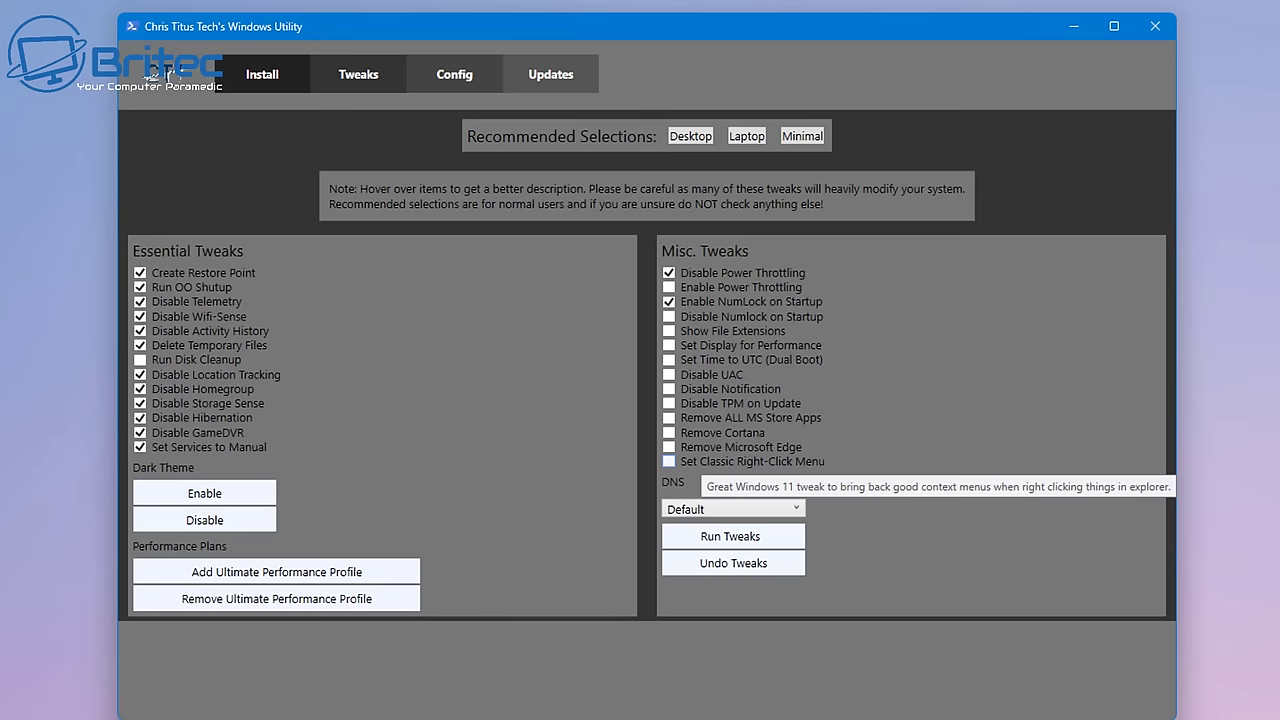
mouse_move(742, 449)
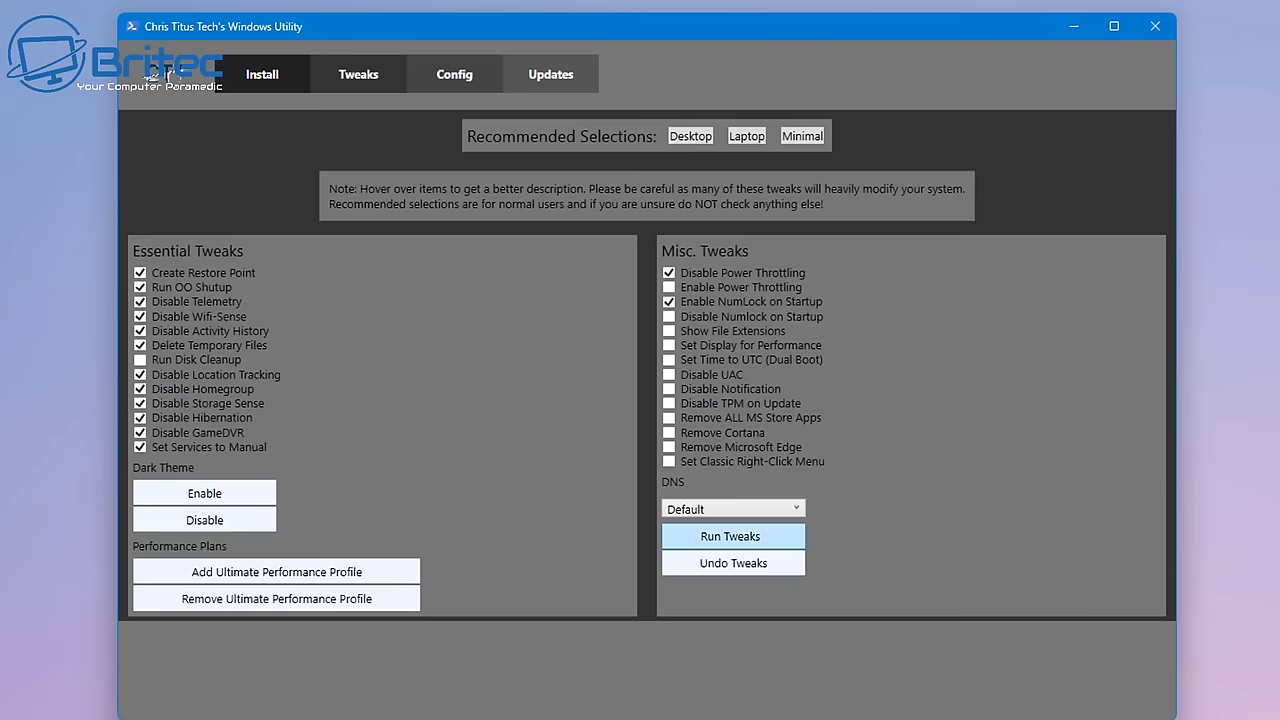
click(733, 508)
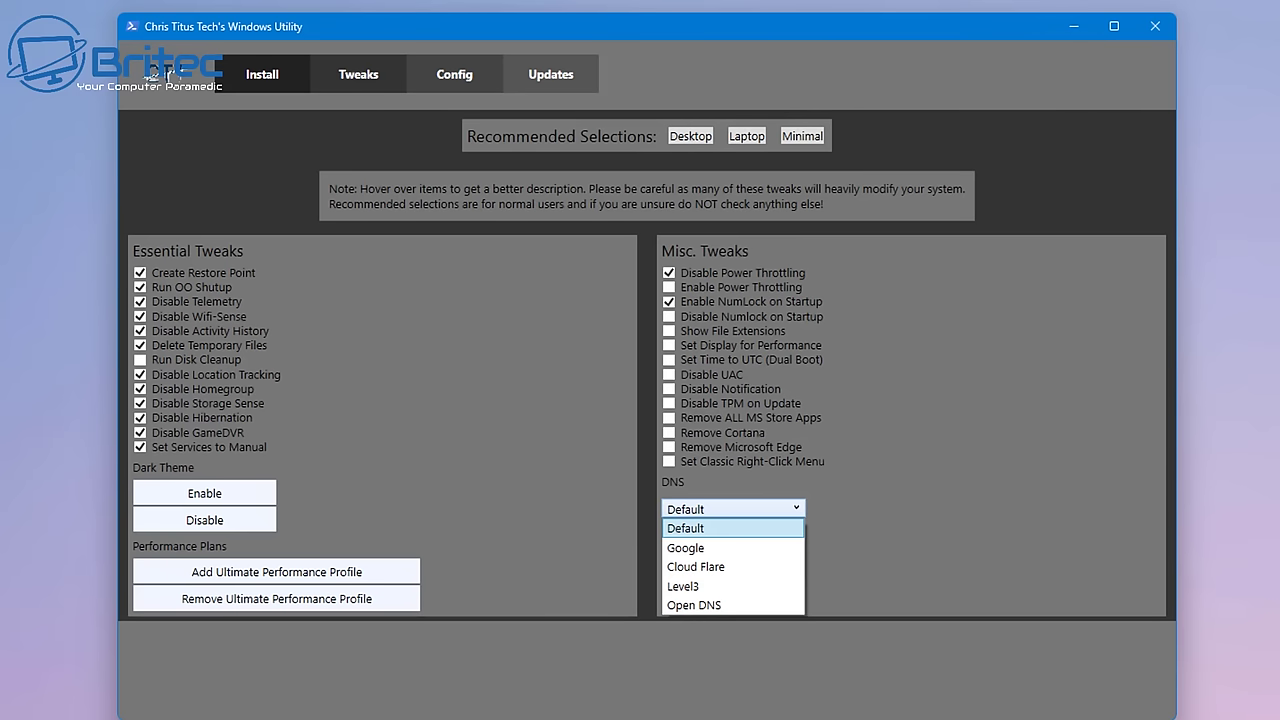
click(733, 528)
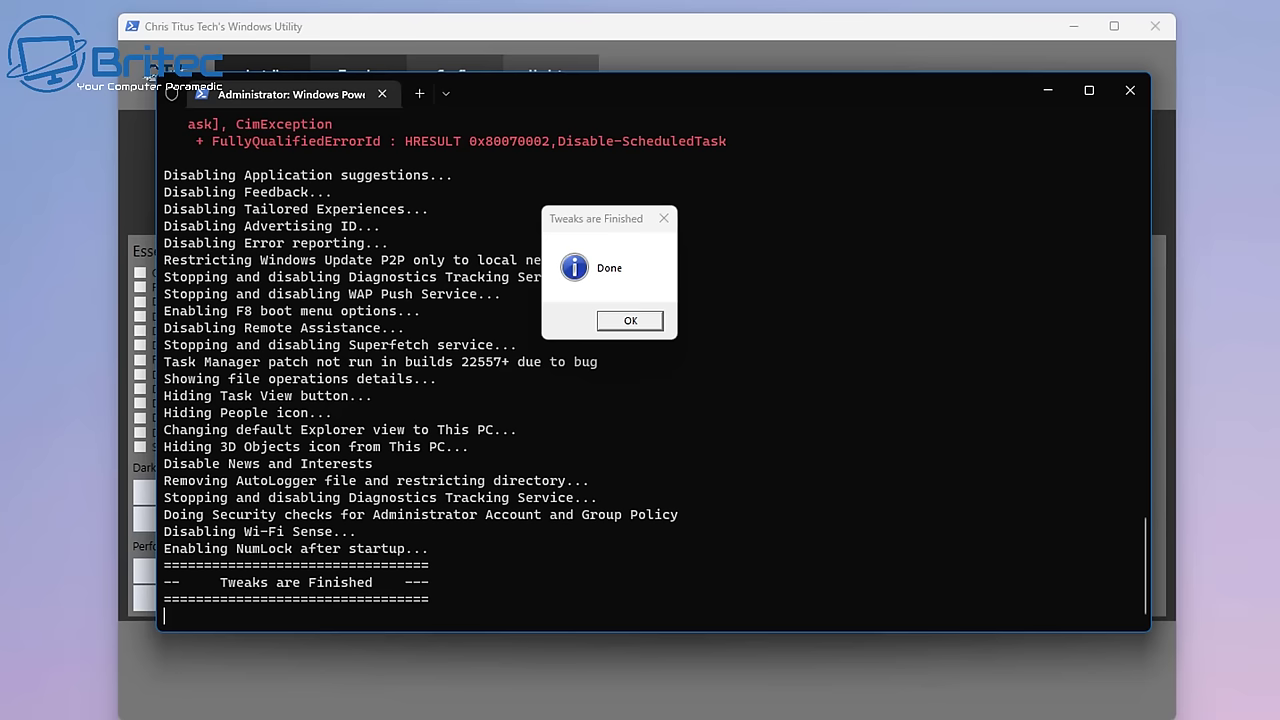
key(Return)
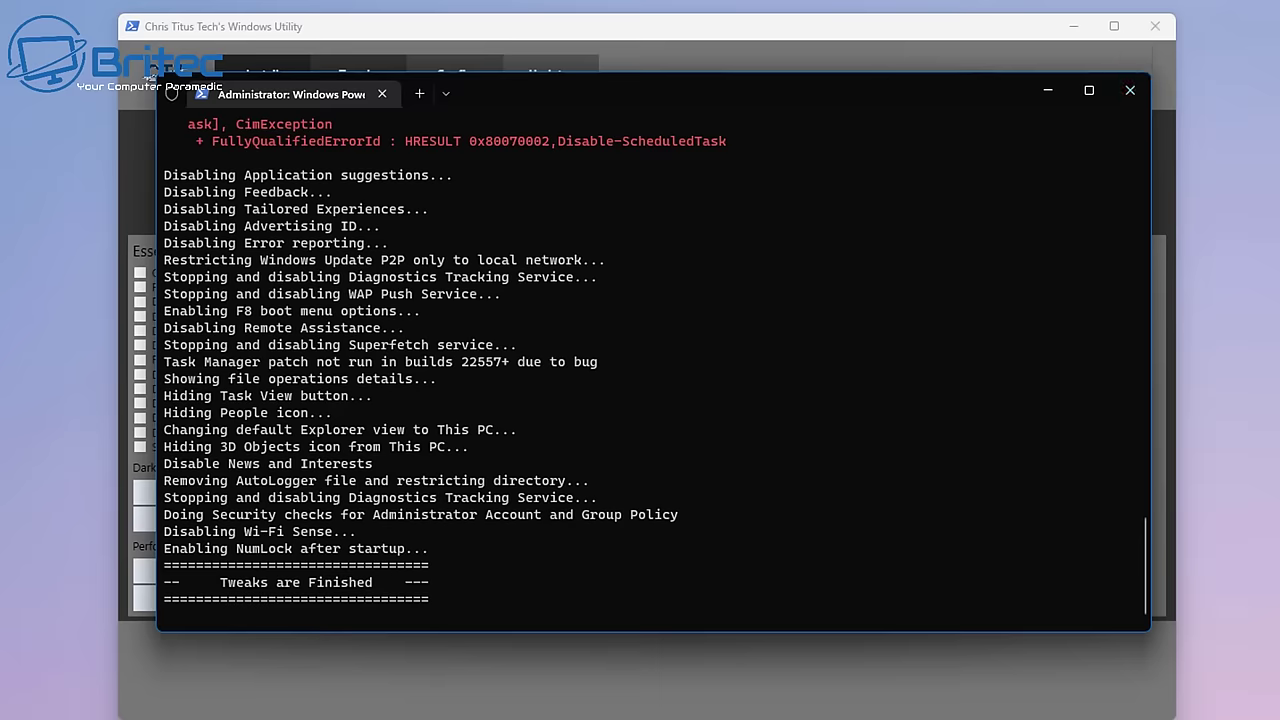
Scroll back through the PowerShell output to review the tweak log
scroll(657, 370, up, 10)
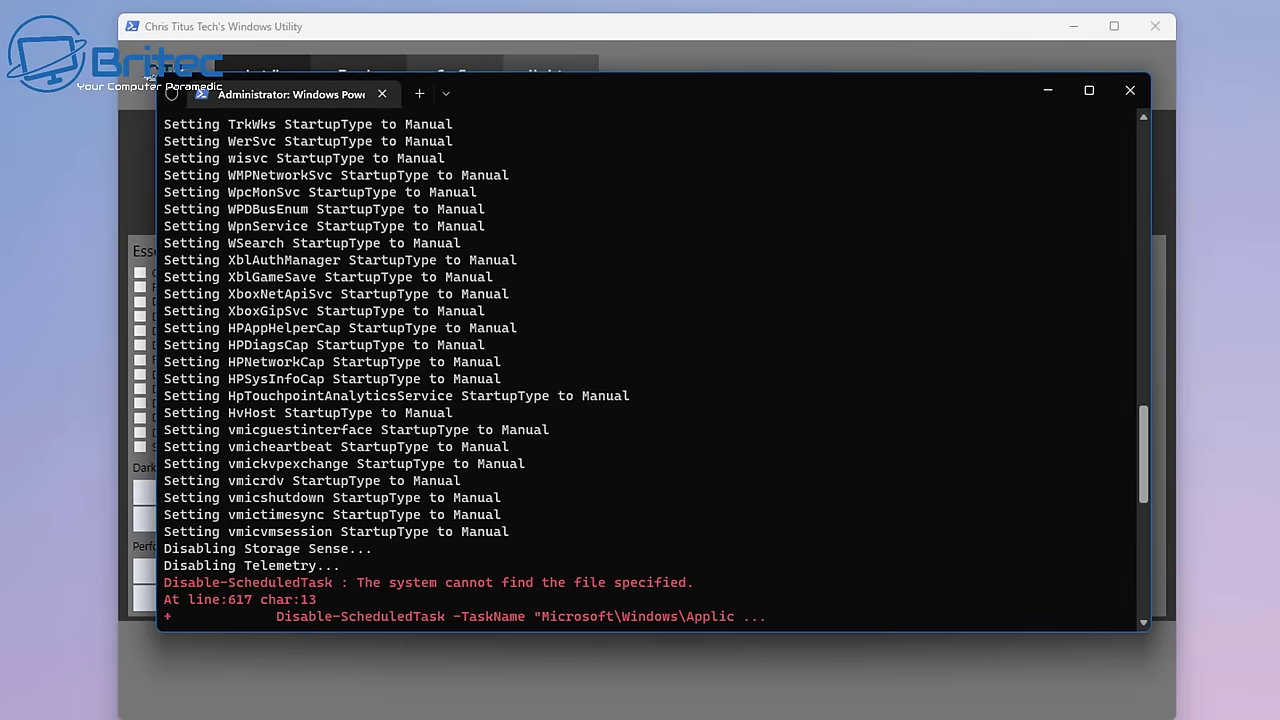
scroll(657, 370, up, 20)
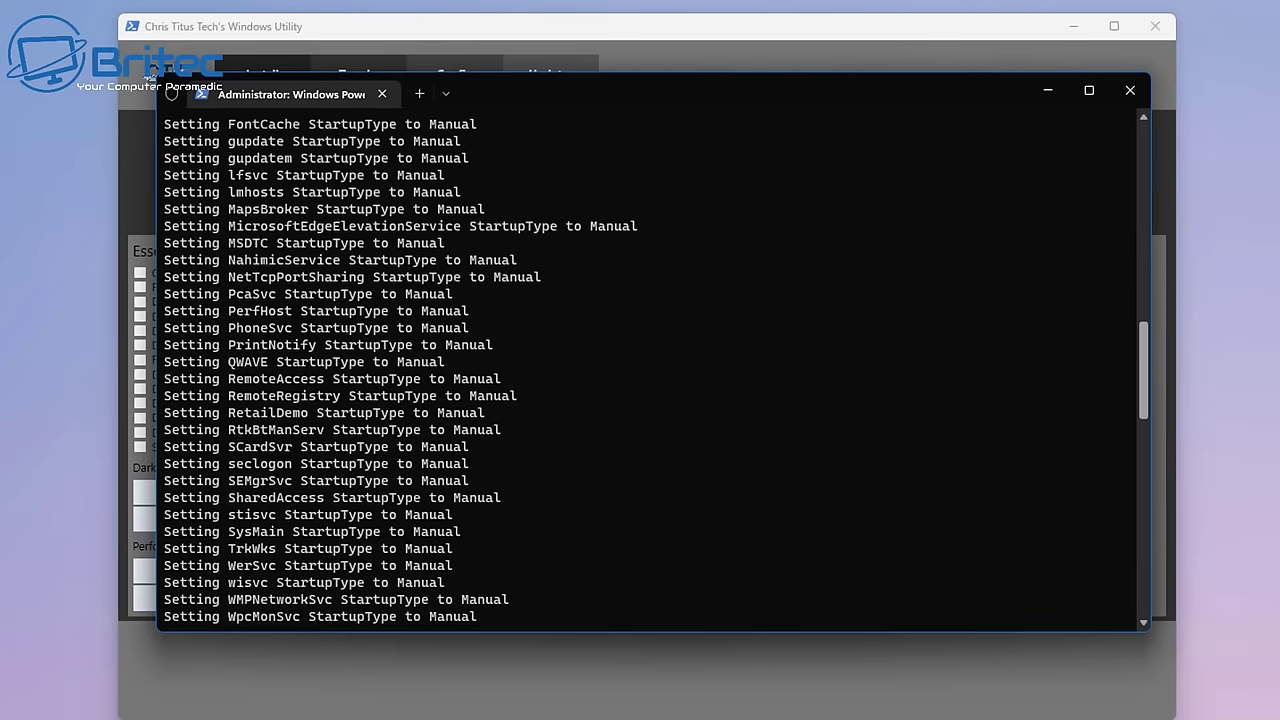
scroll(657, 370, up, 2)
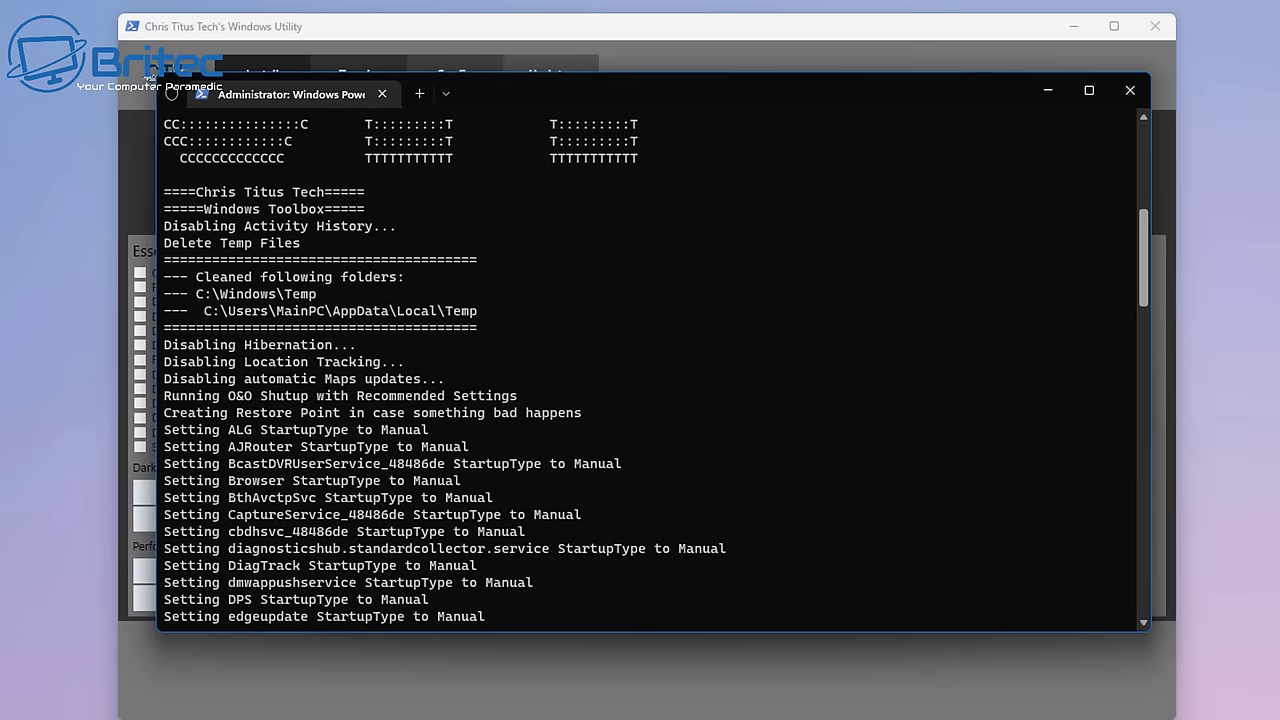
scroll(657, 370, up, 8)
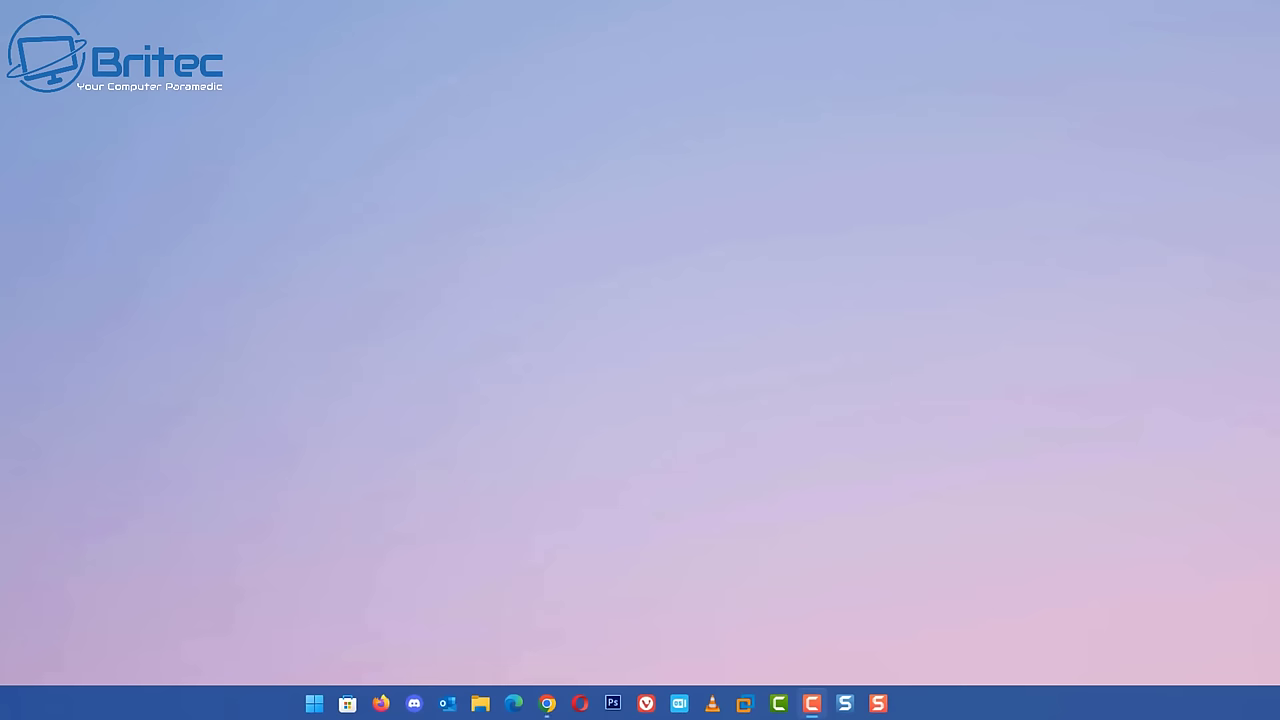
Reopen Task Manager after the restart and view the CPU performance graph
right_click(313, 708)
click(291, 527)
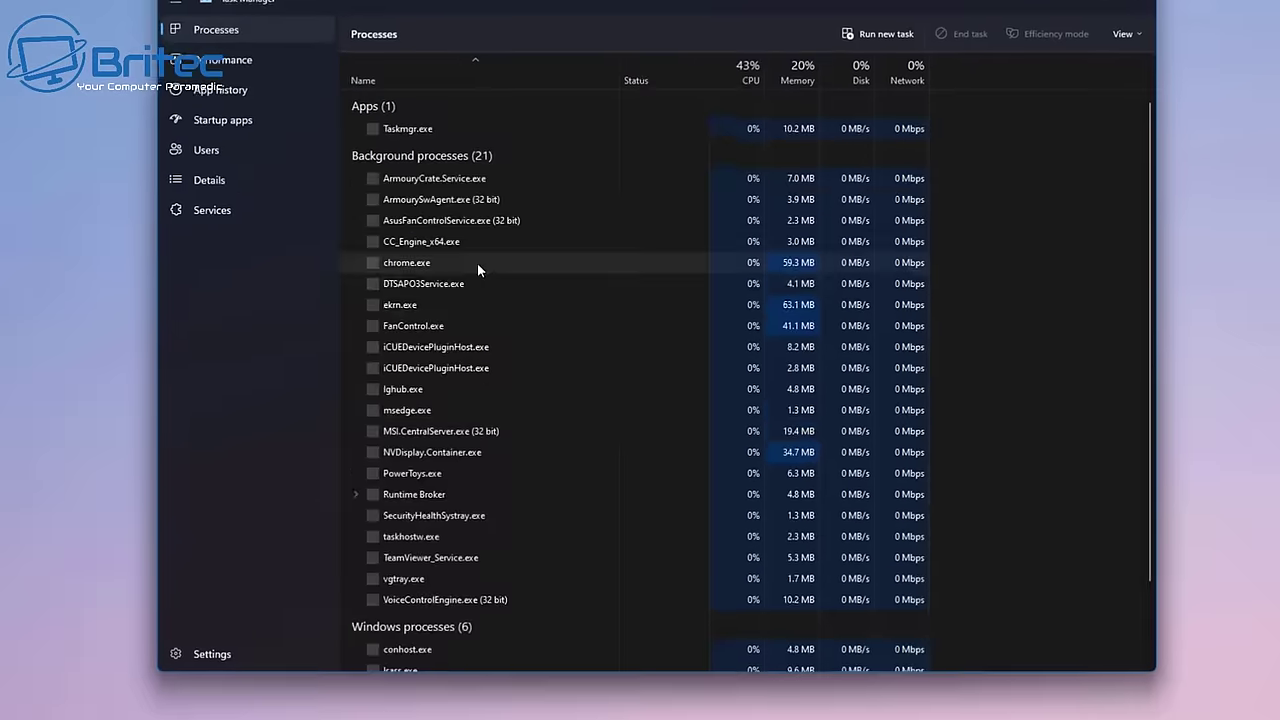
click(247, 92)
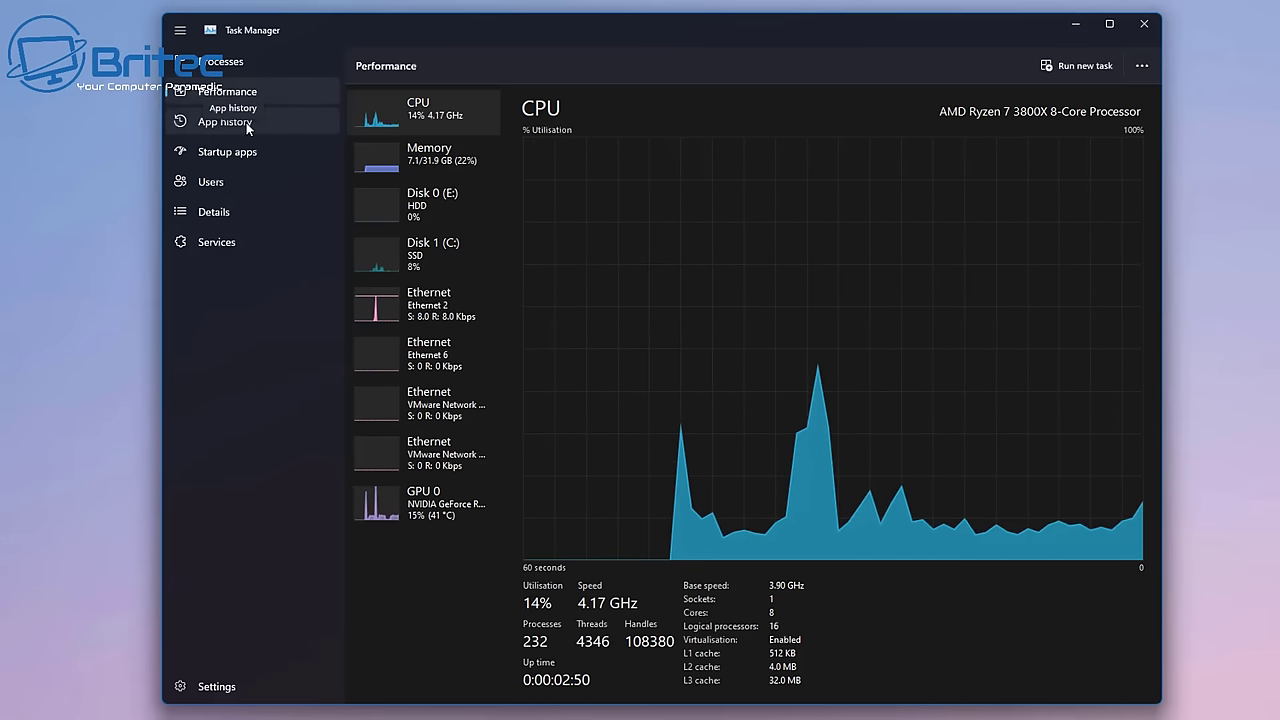
Browse the App history and Startup pages, ending on Processes showing 138 background processes
click(246, 64)
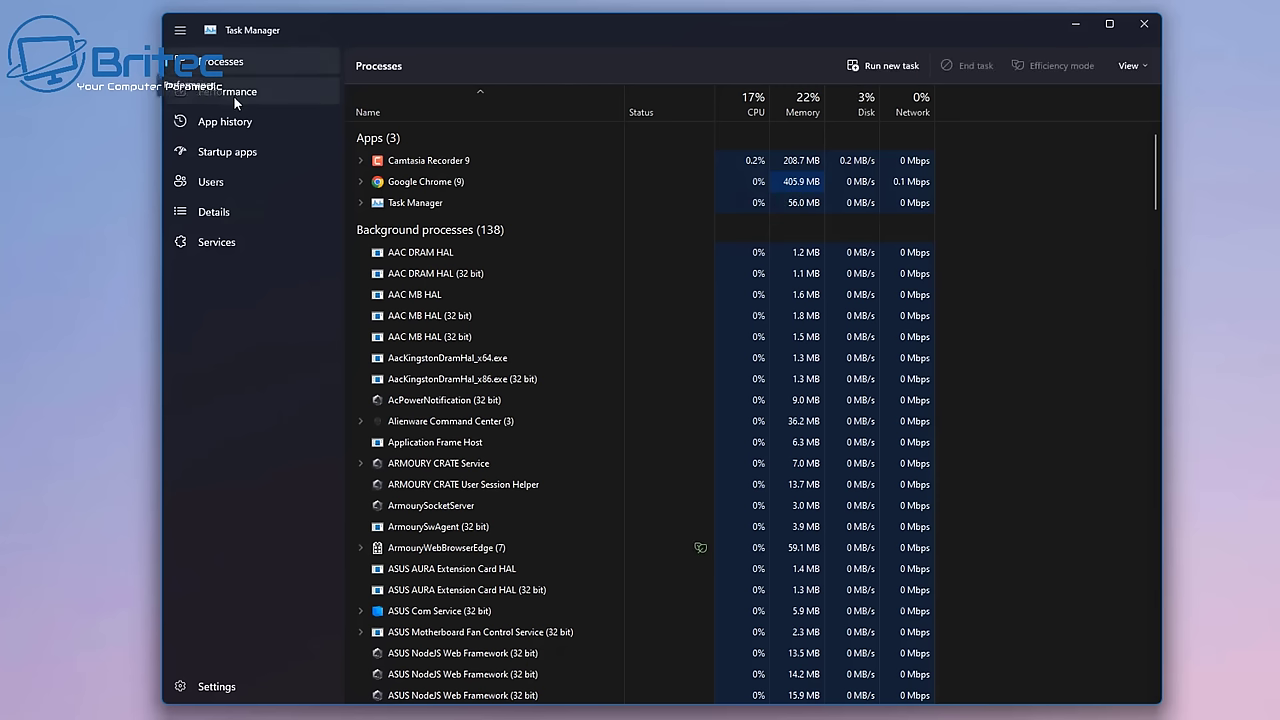
click(232, 93)
click(228, 122)
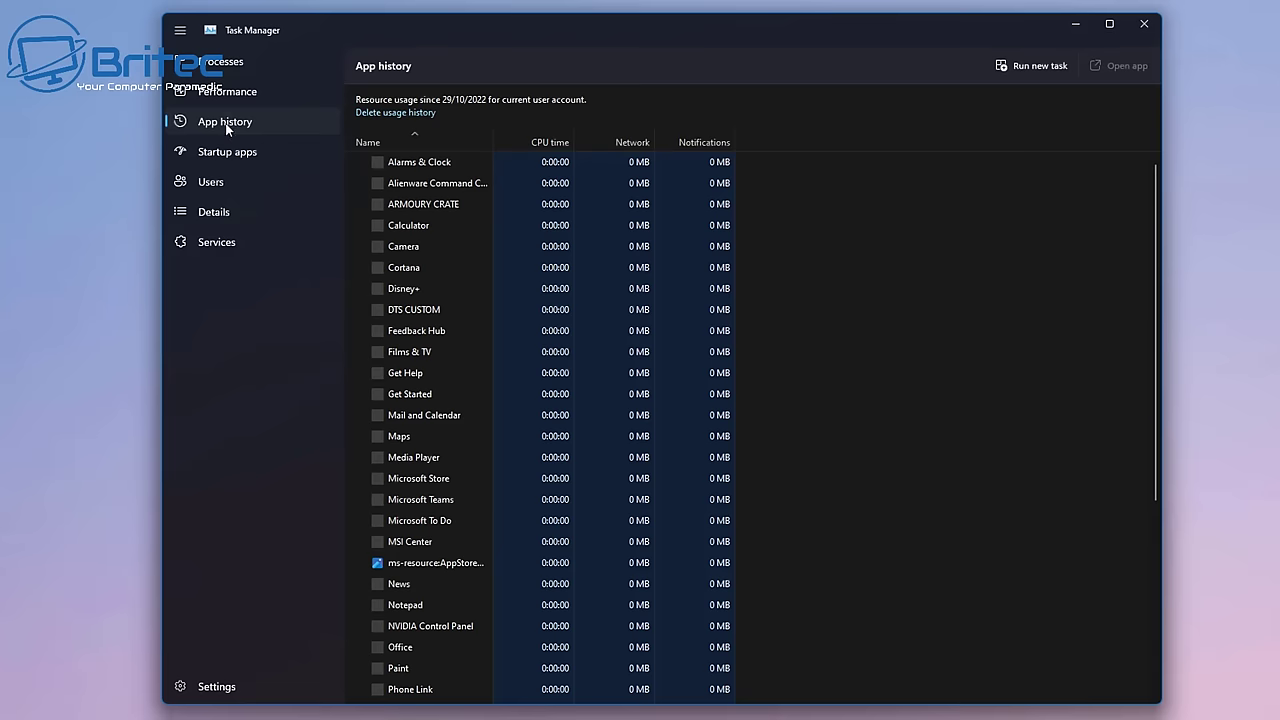
click(209, 160)
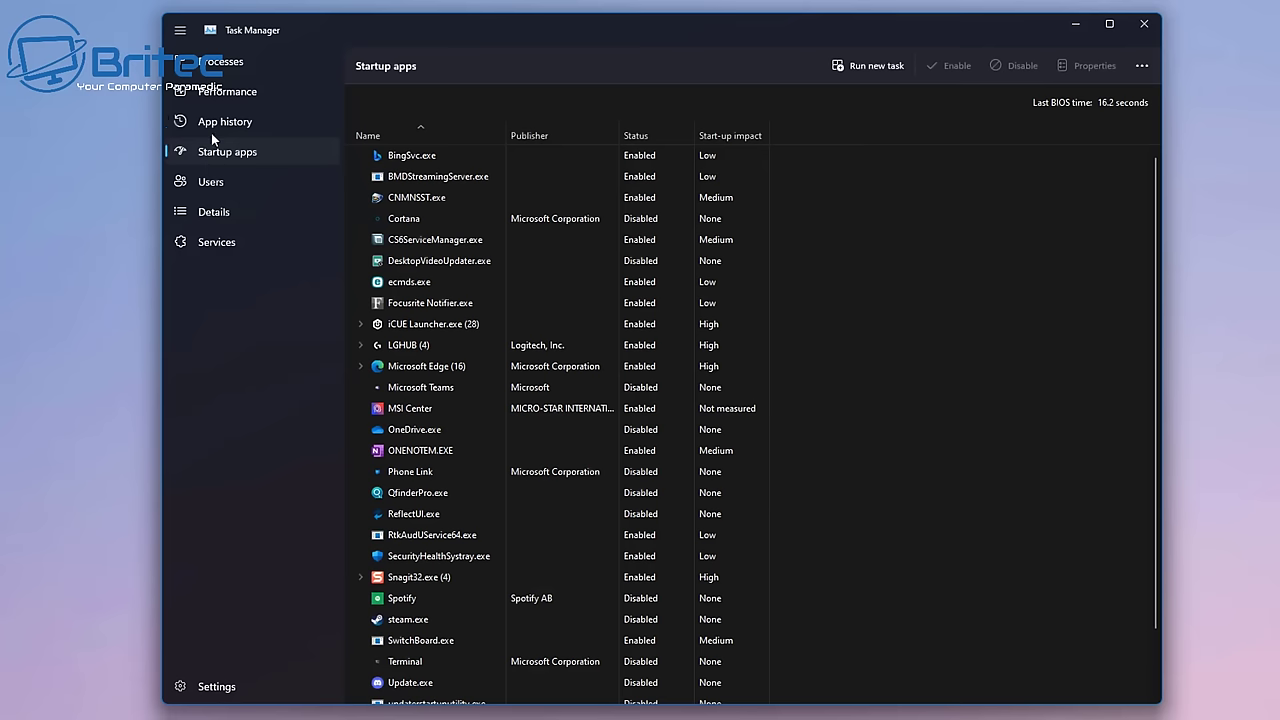
click(211, 123)
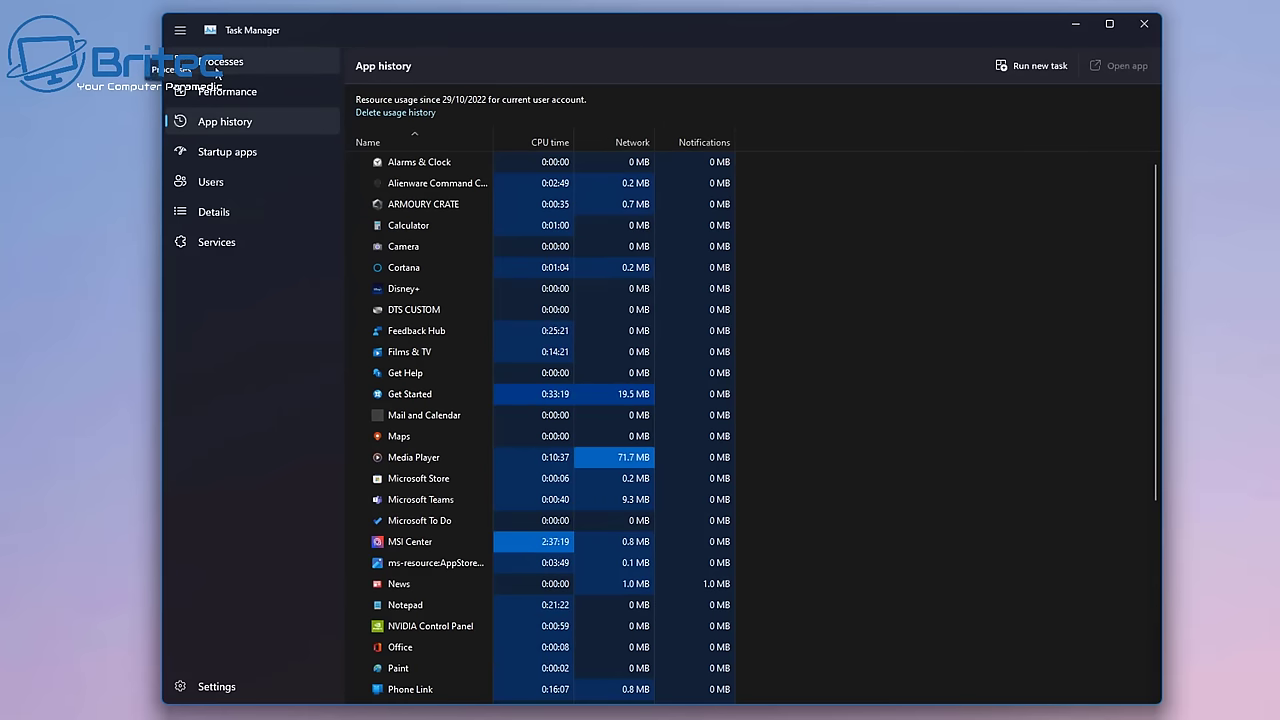
click(215, 62)
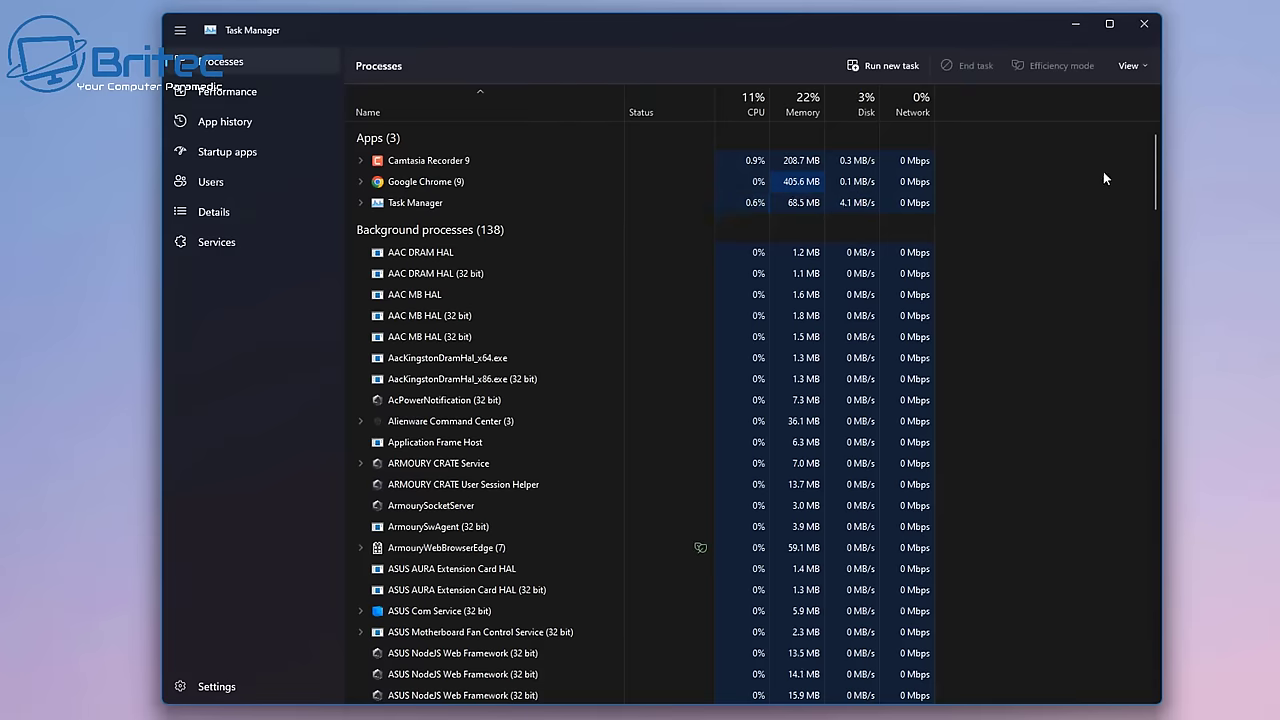
scroll(591, 270, down, 6)
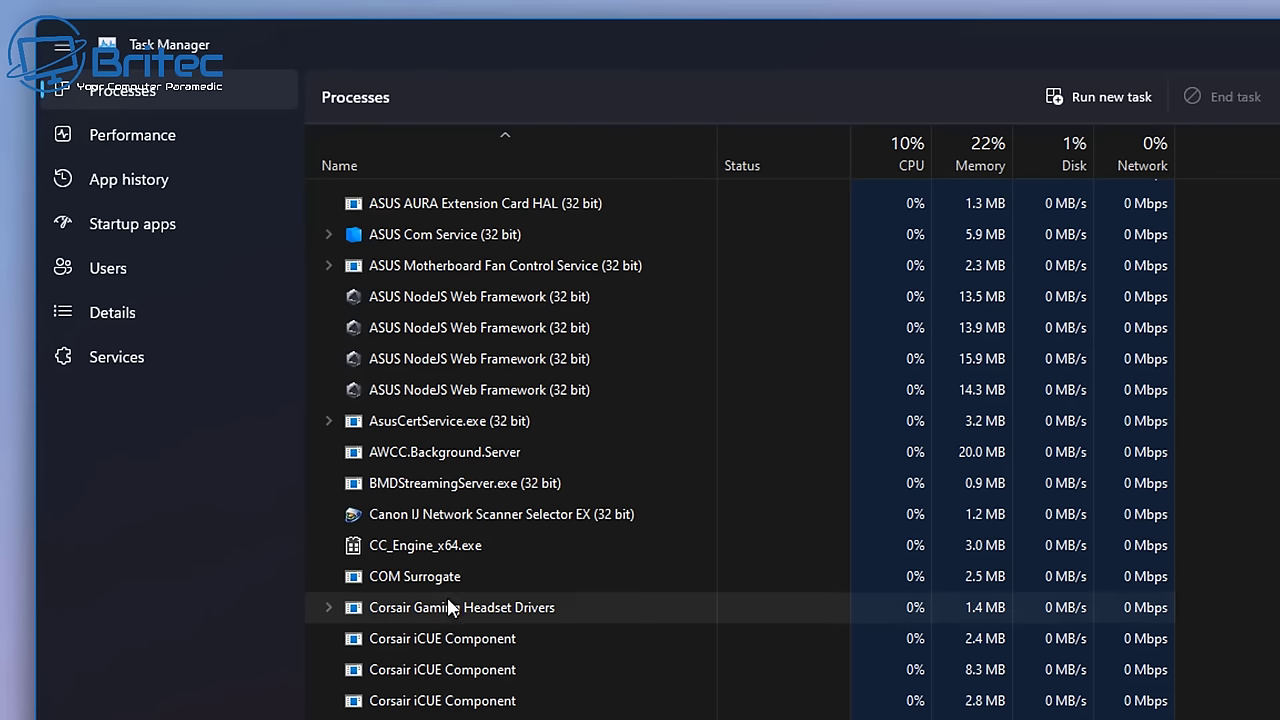
click(426, 666)
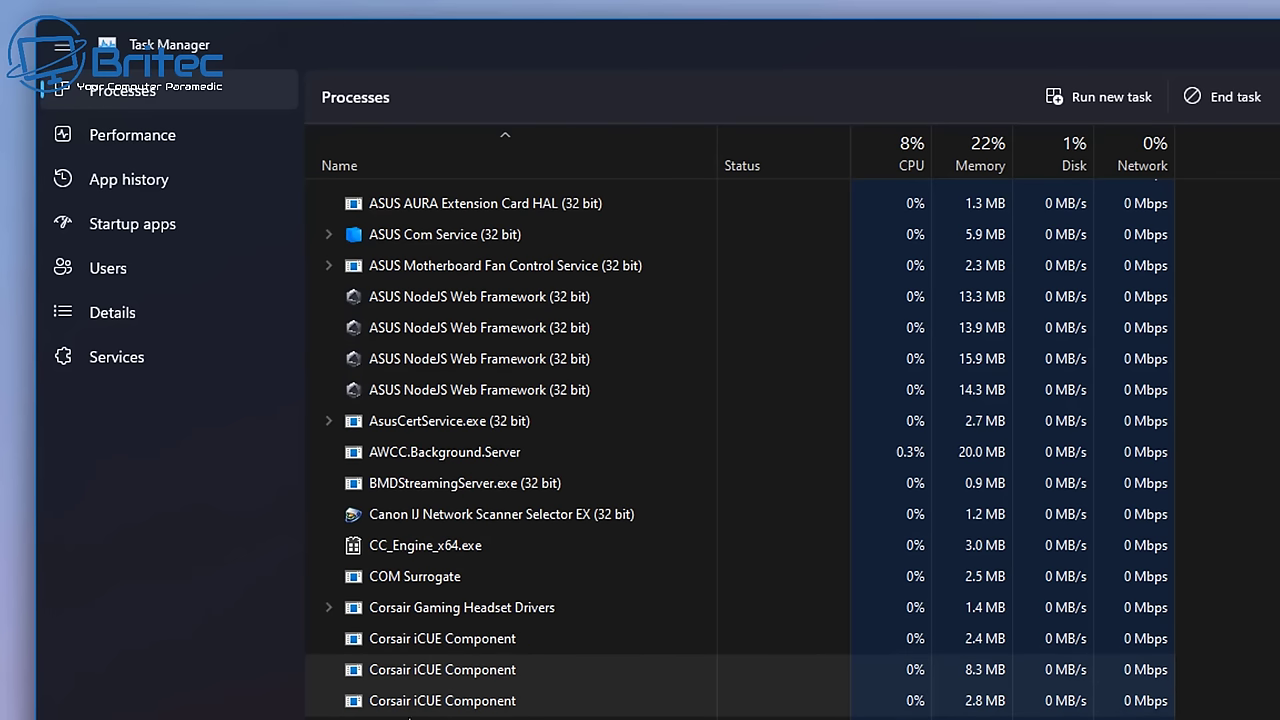
scroll(409, 462, up, 2)
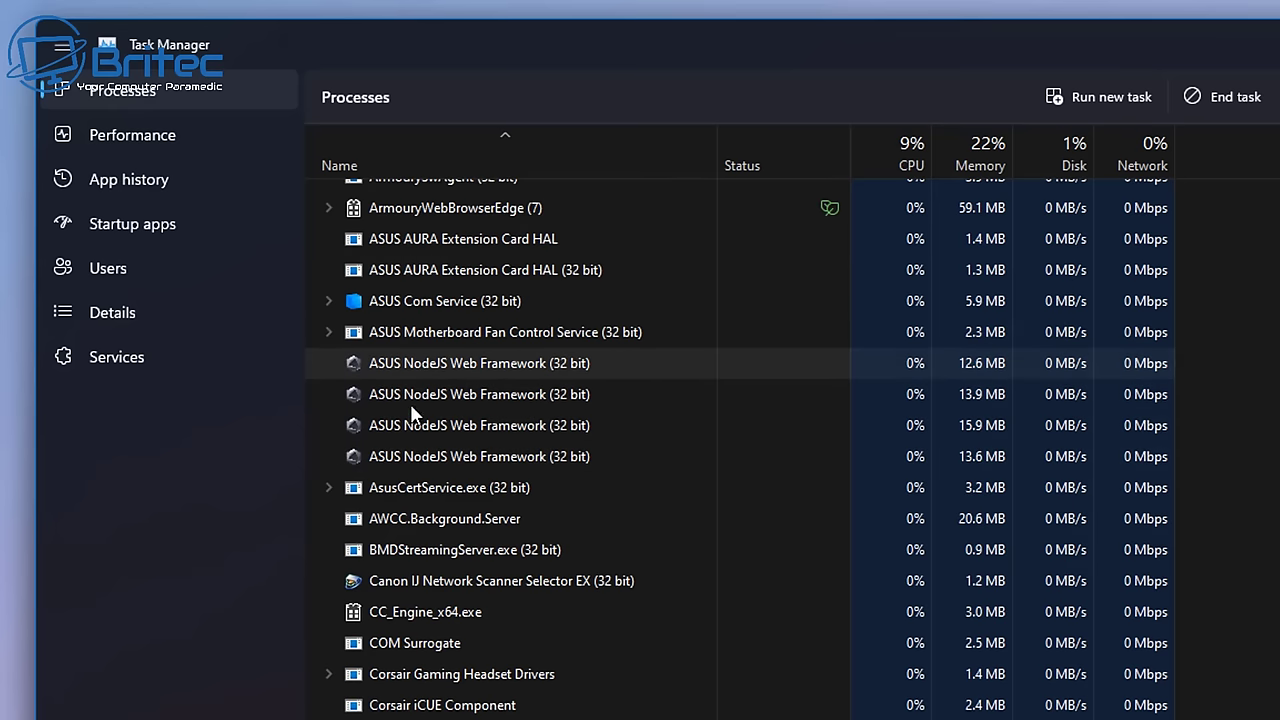
scroll(410, 403, down, 5)
scroll(414, 500, down, 3)
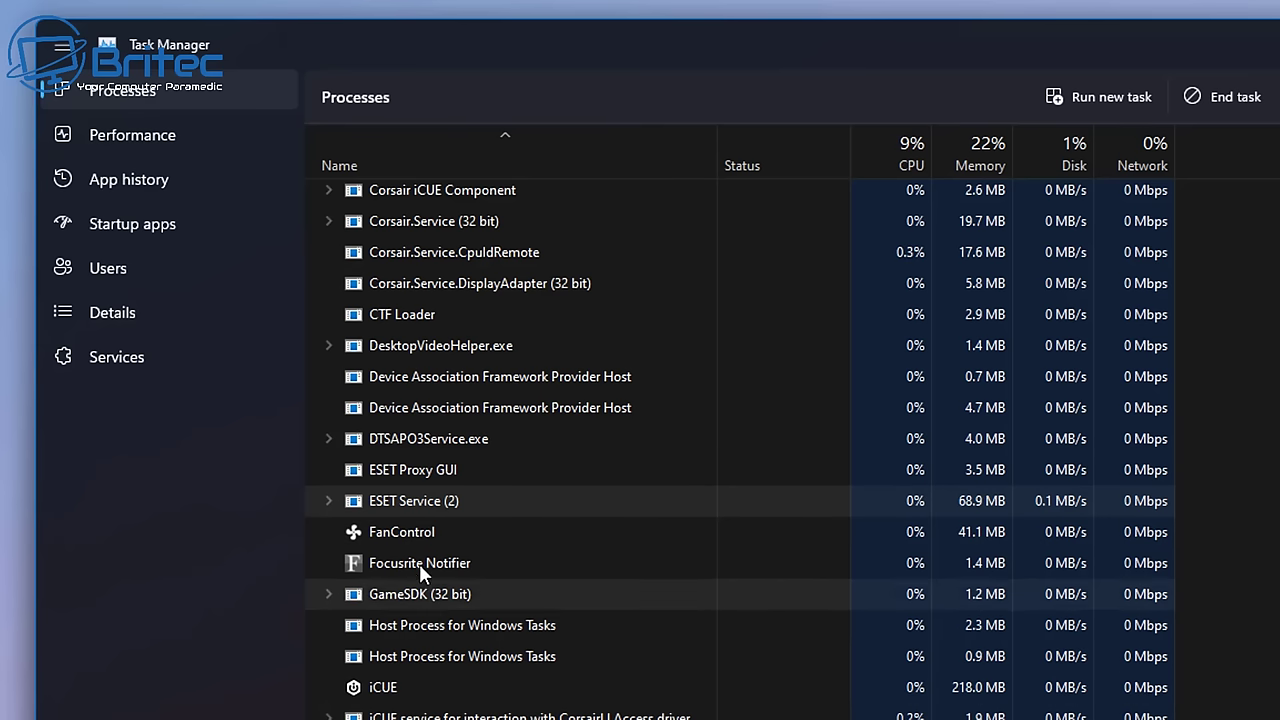
scroll(391, 620, down, 4)
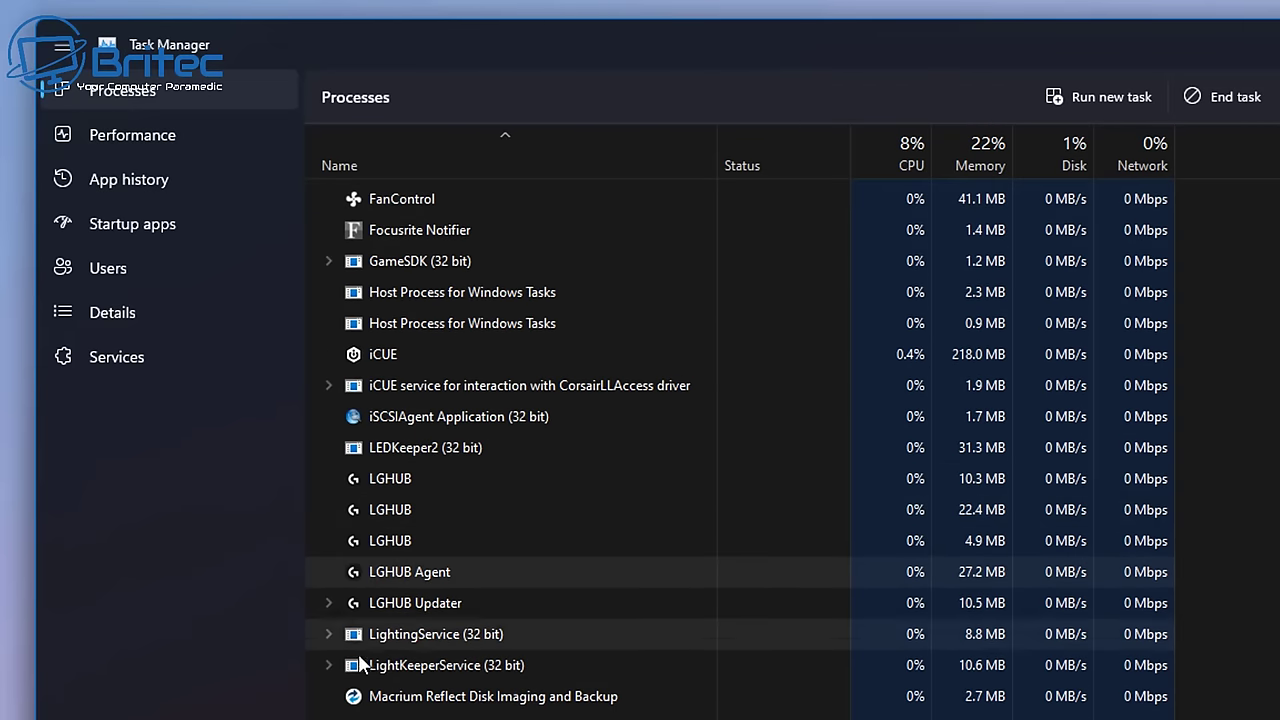
scroll(380, 565, down, 2)
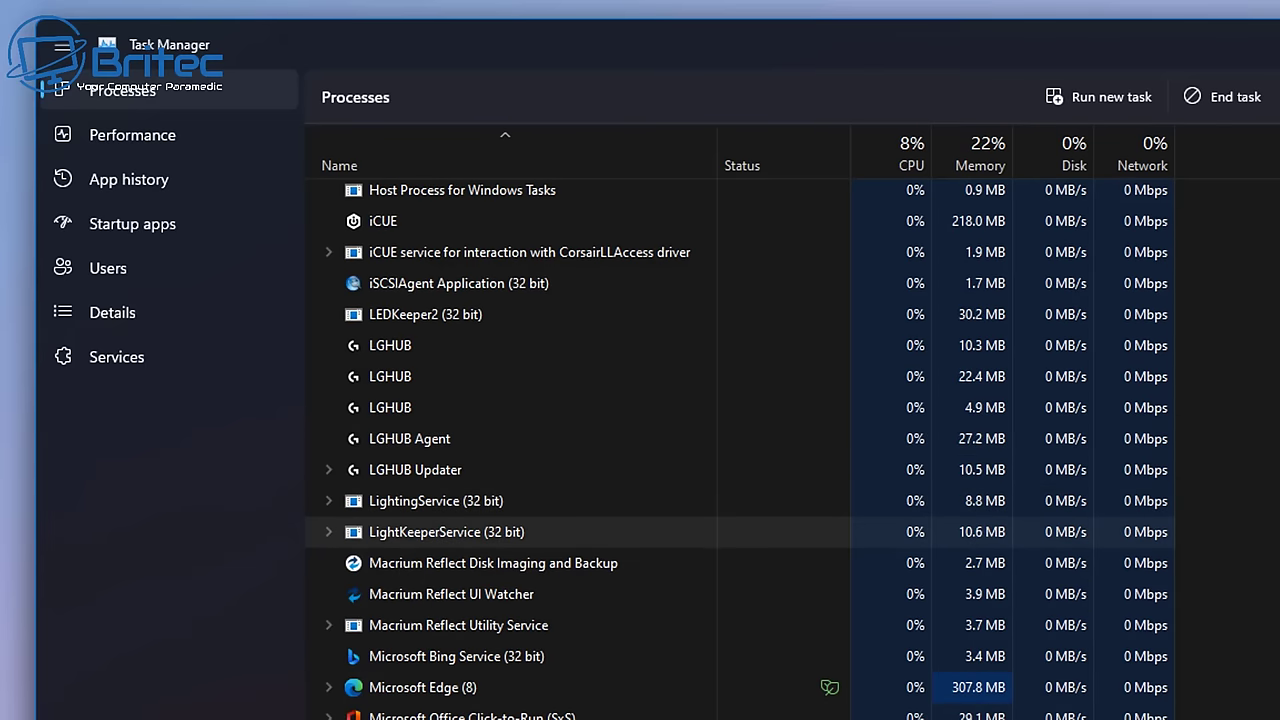
scroll(403, 576, down, 6)
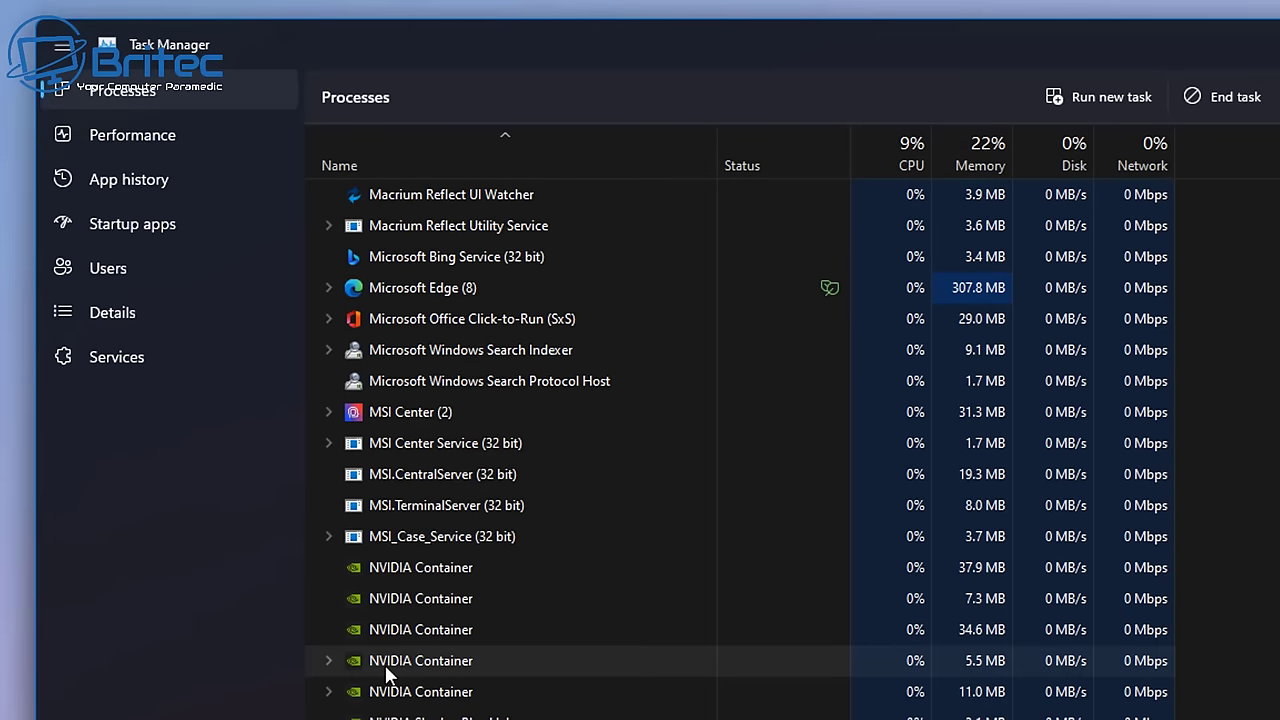
scroll(405, 695, down, 8)
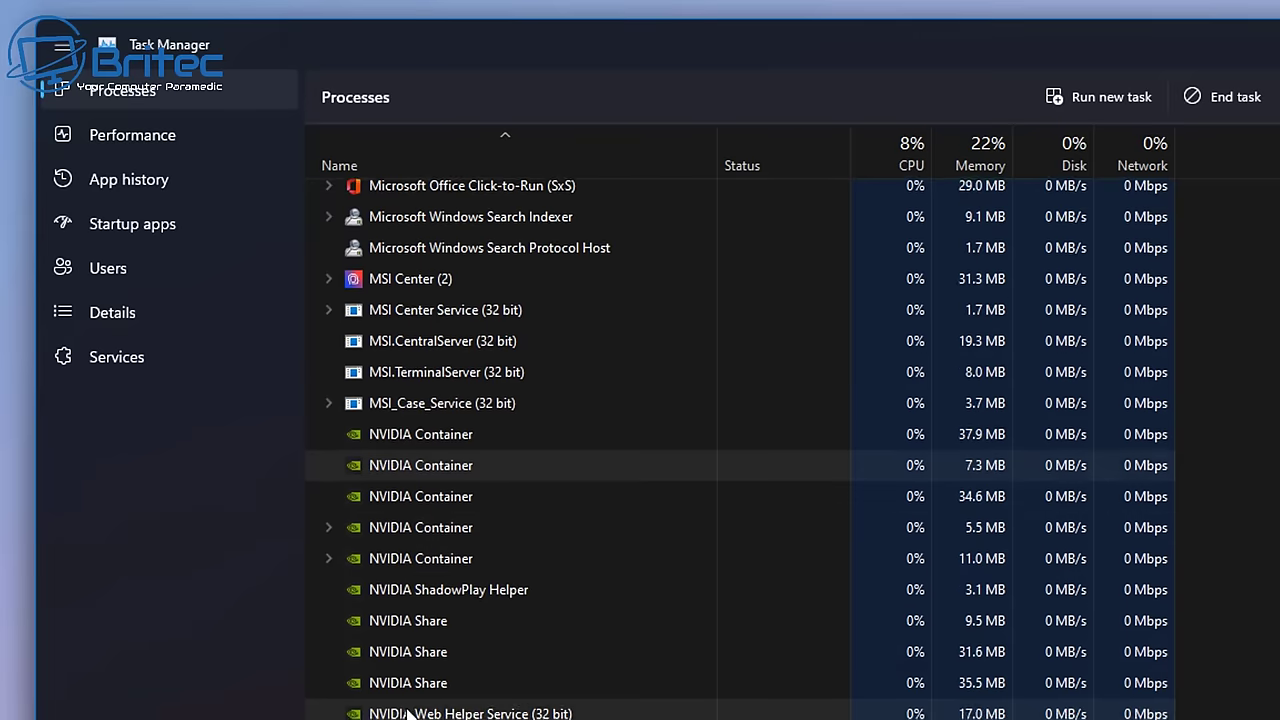
scroll(420, 630, down, 2)
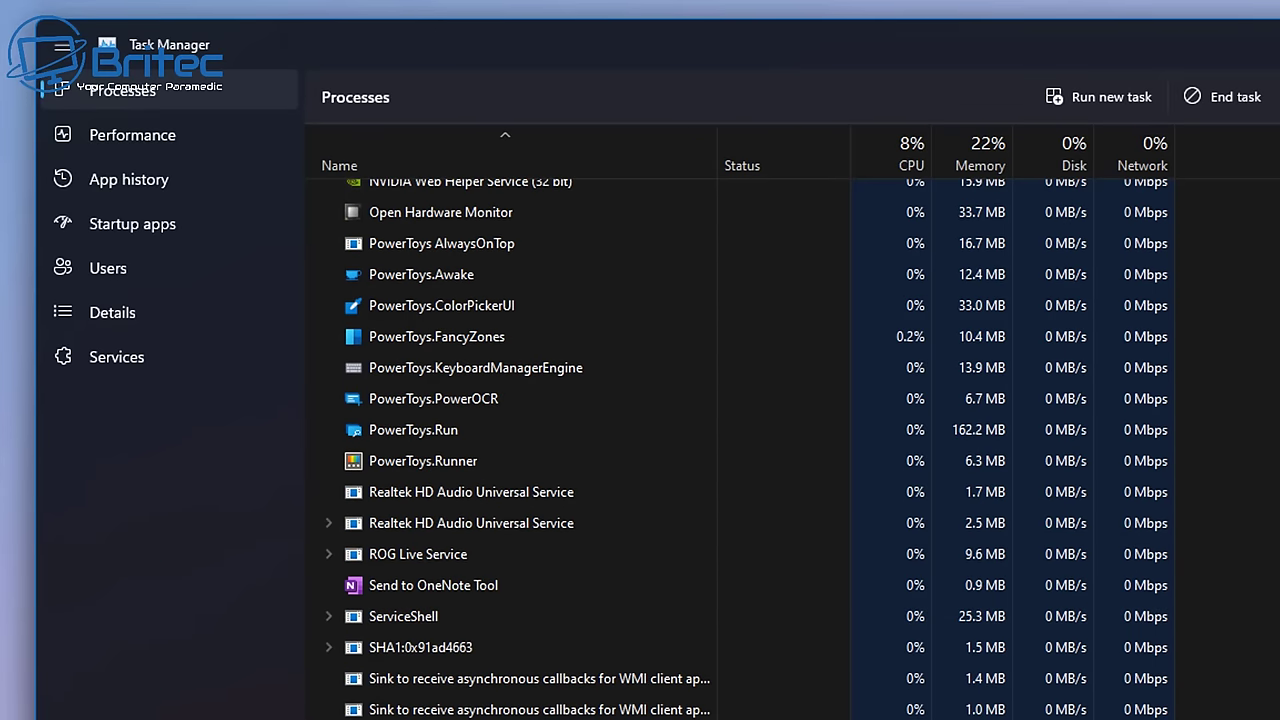
scroll(740, 450, down, 12)
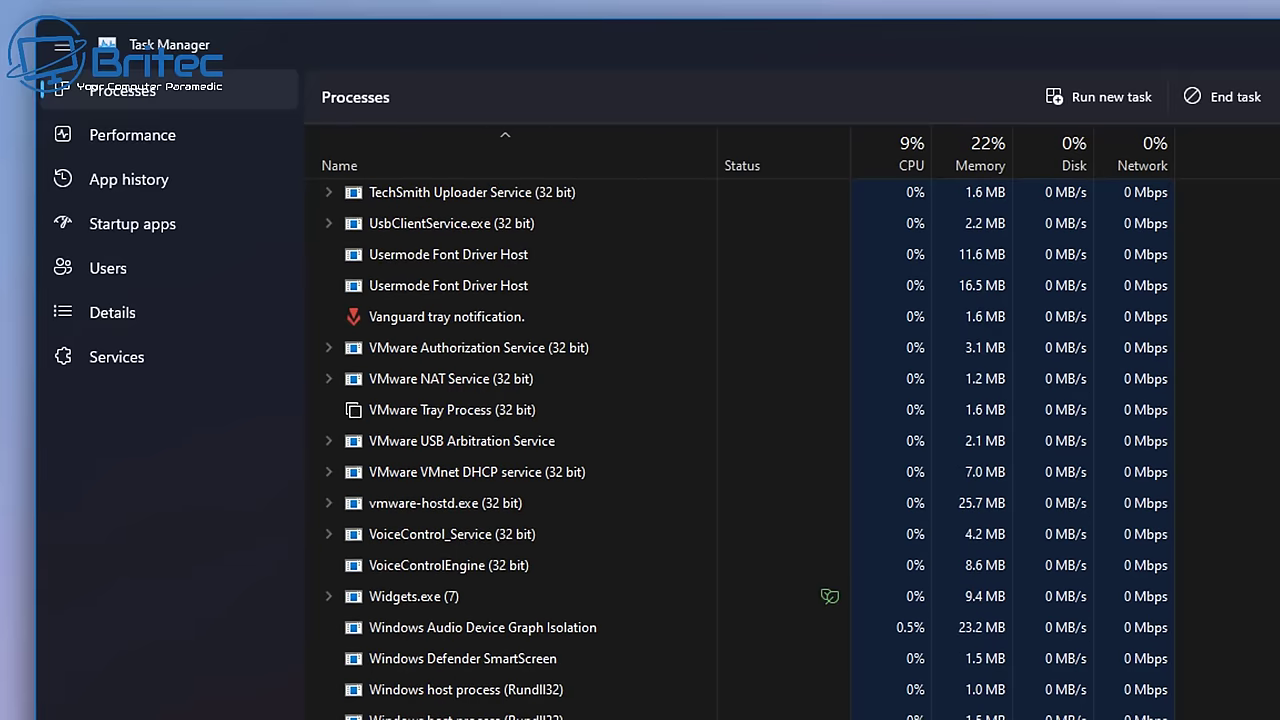
scroll(740, 450, down, 9)
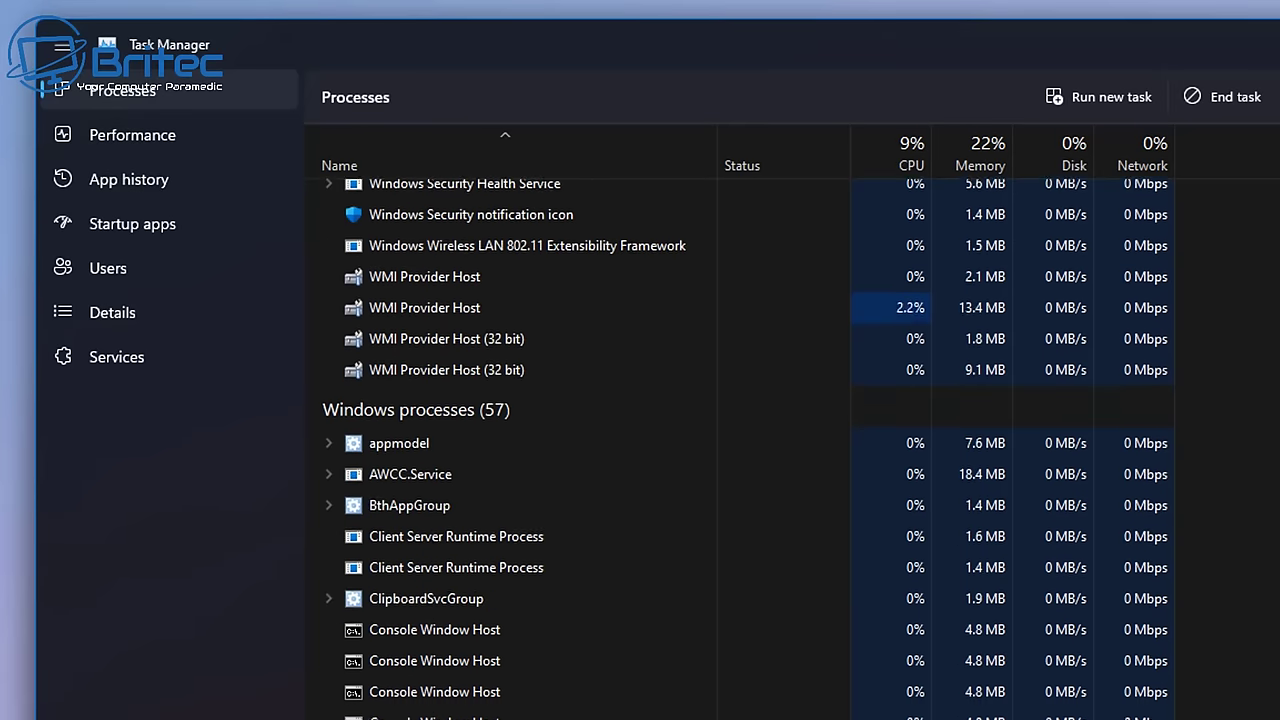
scroll(740, 450, down, 3)
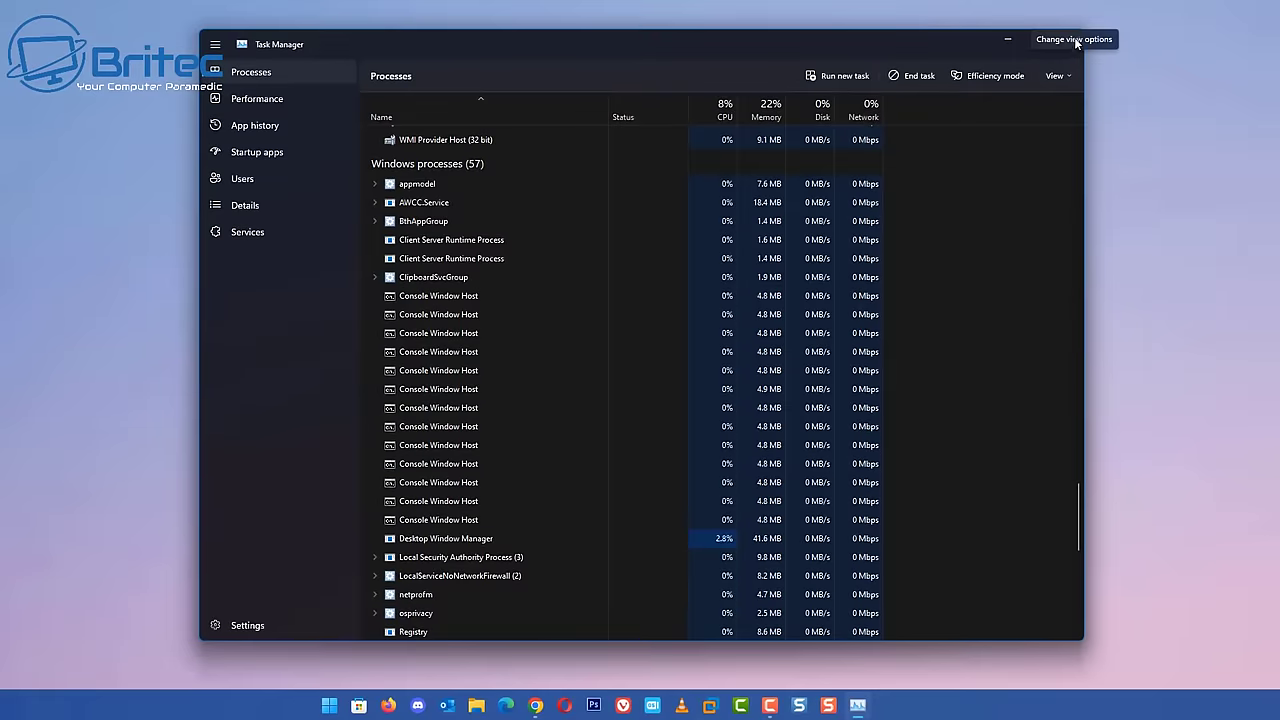
Recheck the process list and CPU performance summary, then close Task Manager
click(1007, 40)
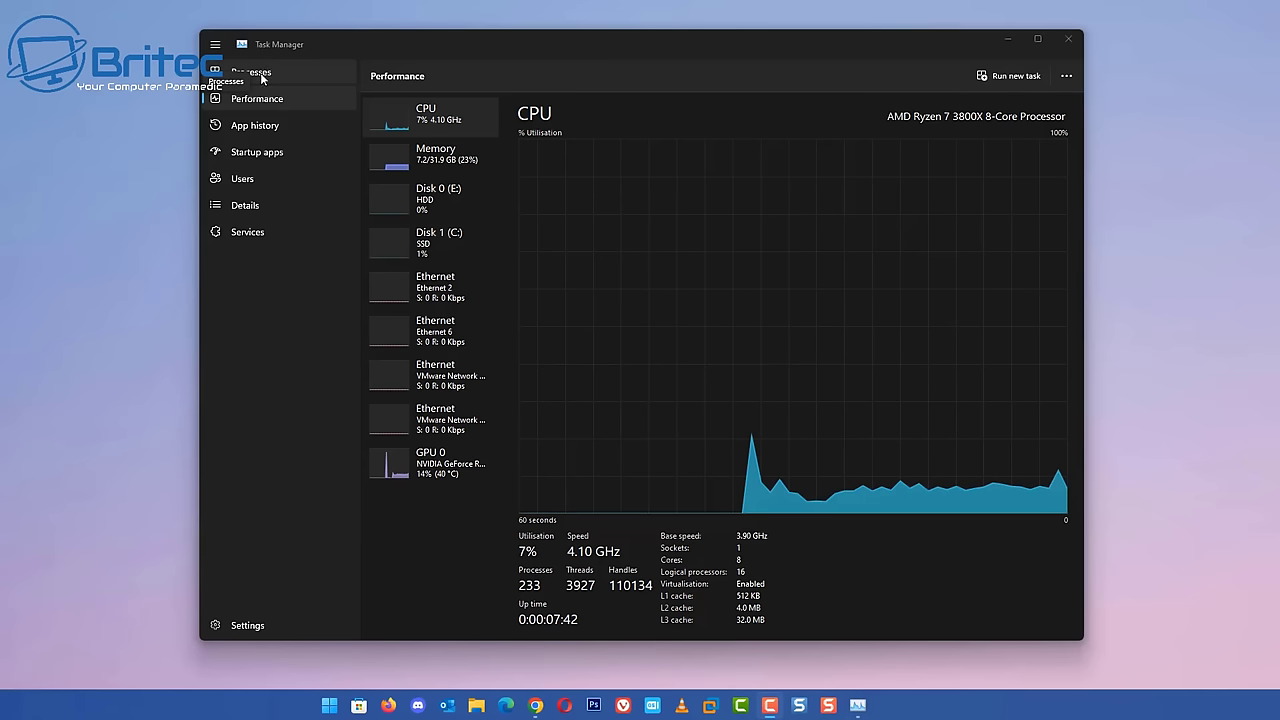
click(260, 72)
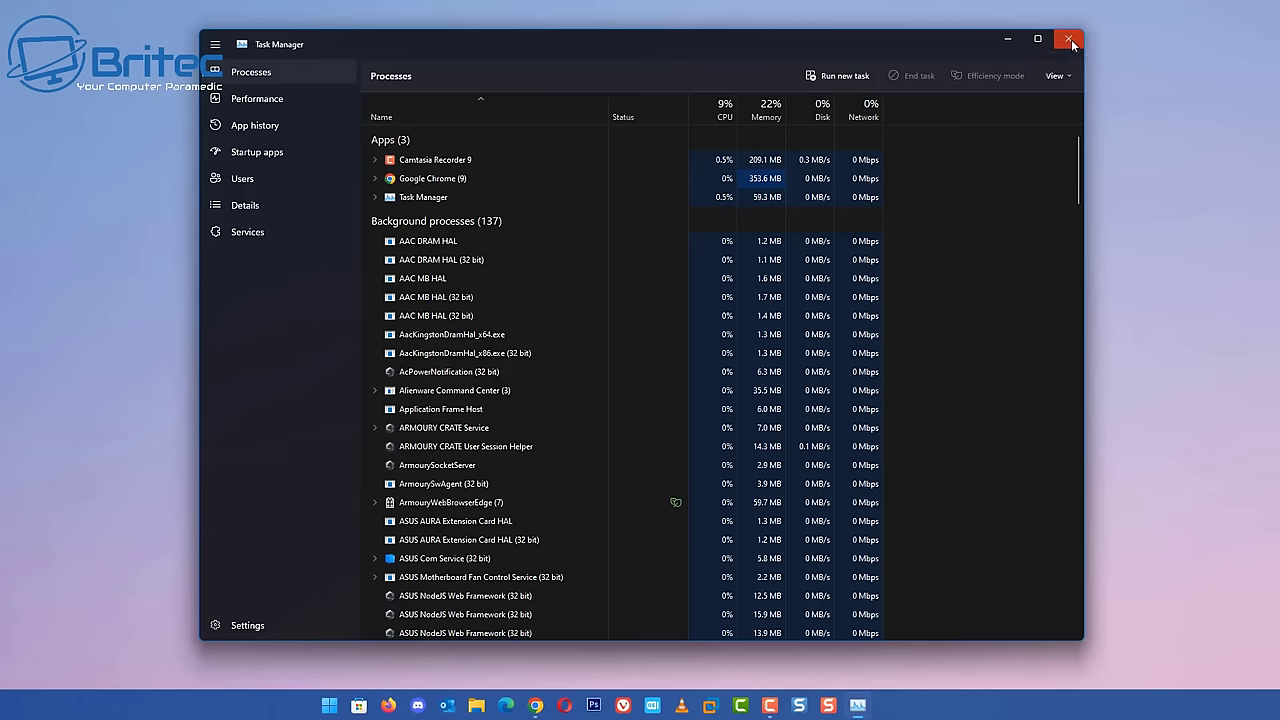
click(266, 98)
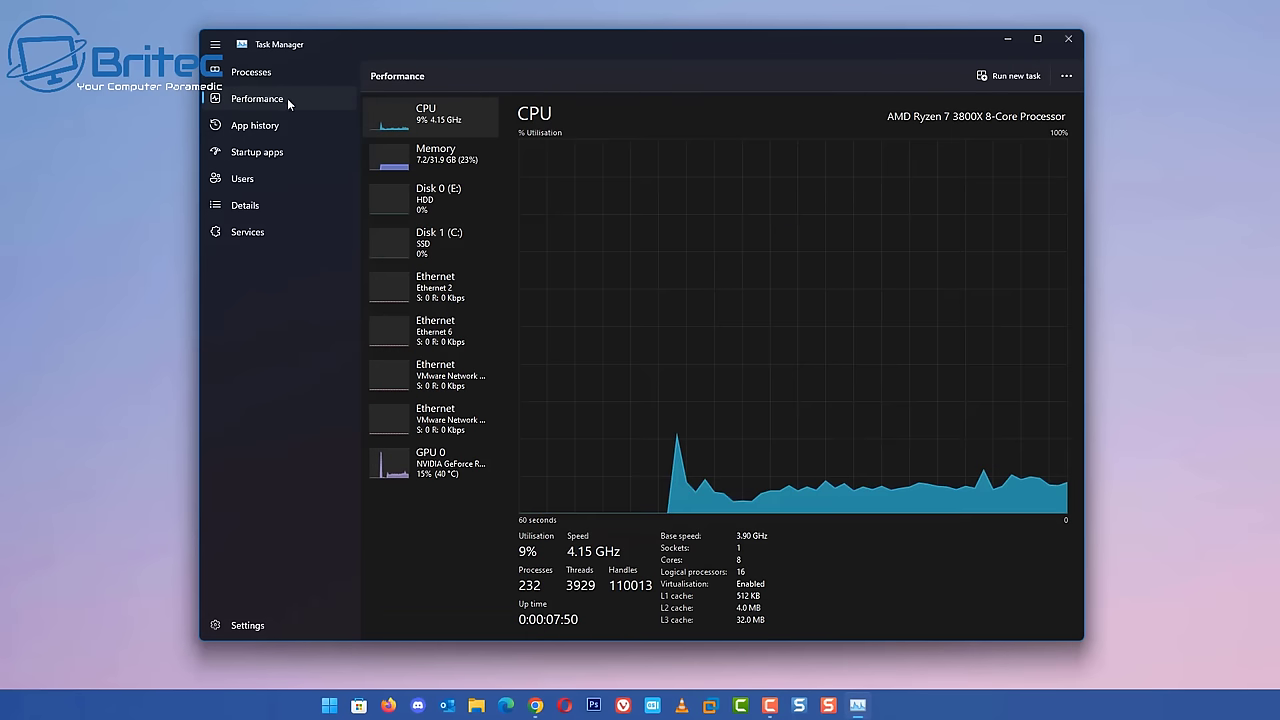
click(1076, 45)
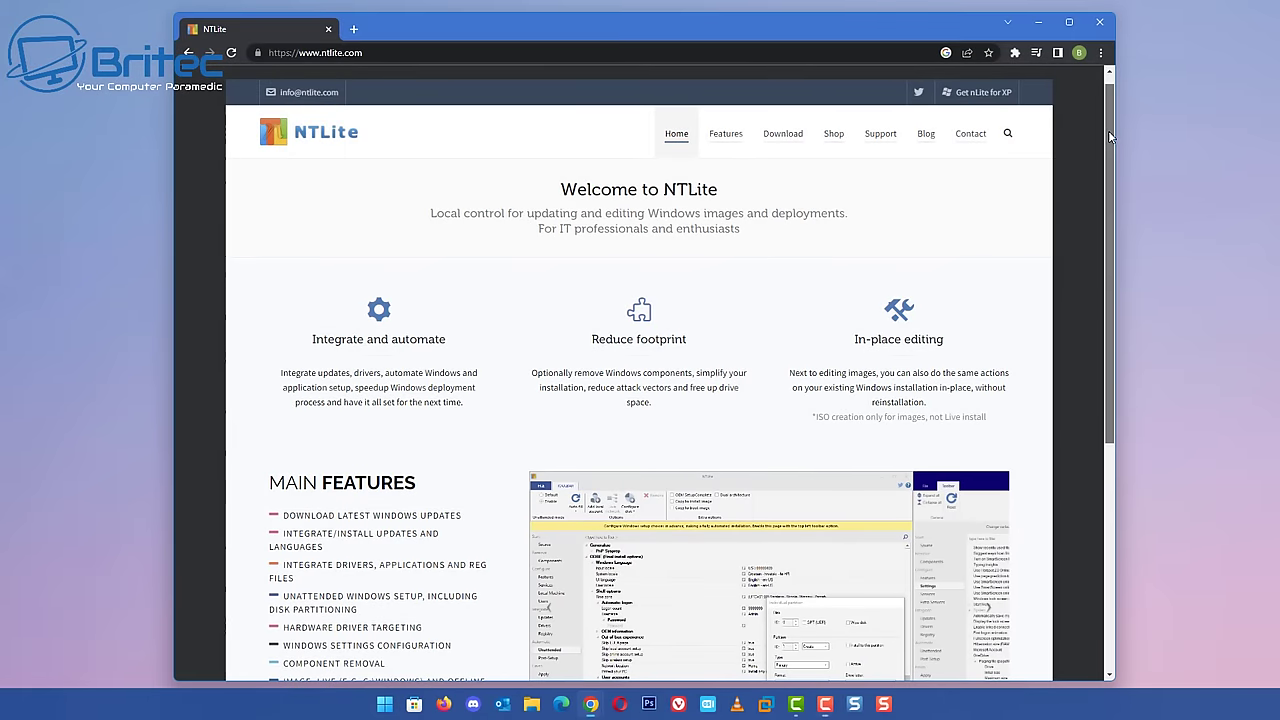
Scroll down the NTLite homepage to browse its content
drag(1108, 131, 1112, 171)
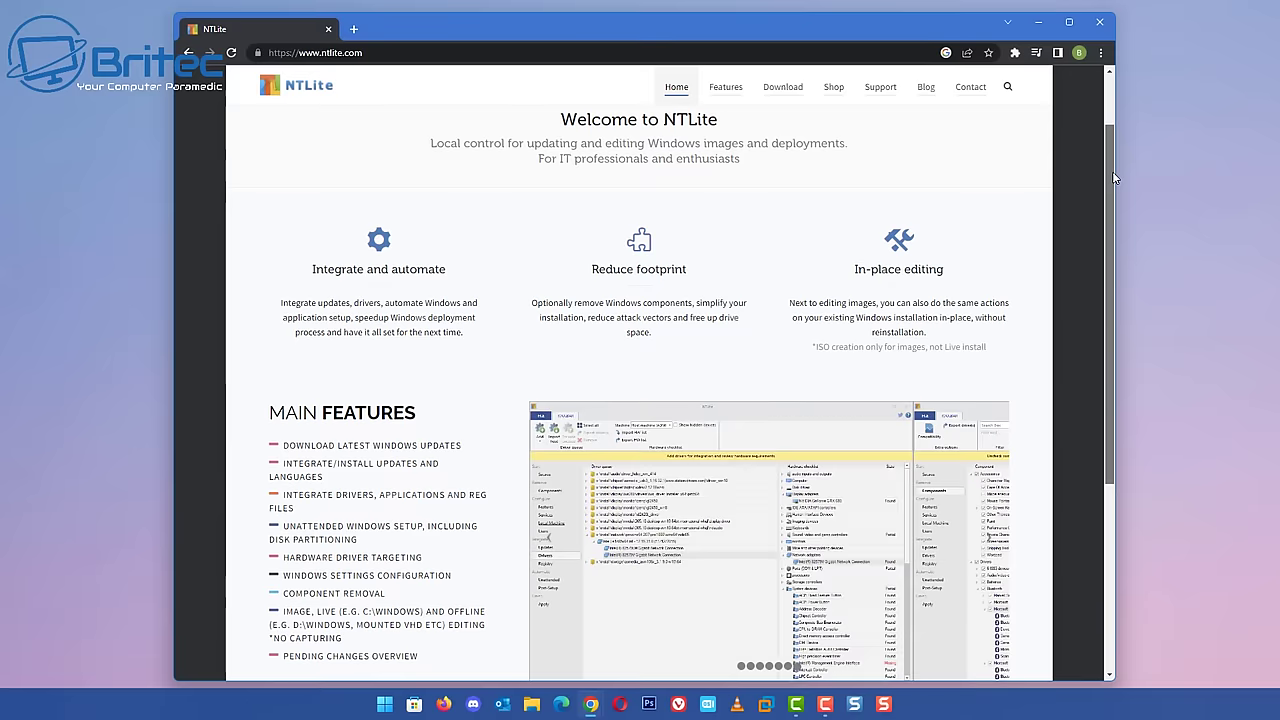
scroll(1055, 220, down, 1)
scroll(1053, 228, down, 1)
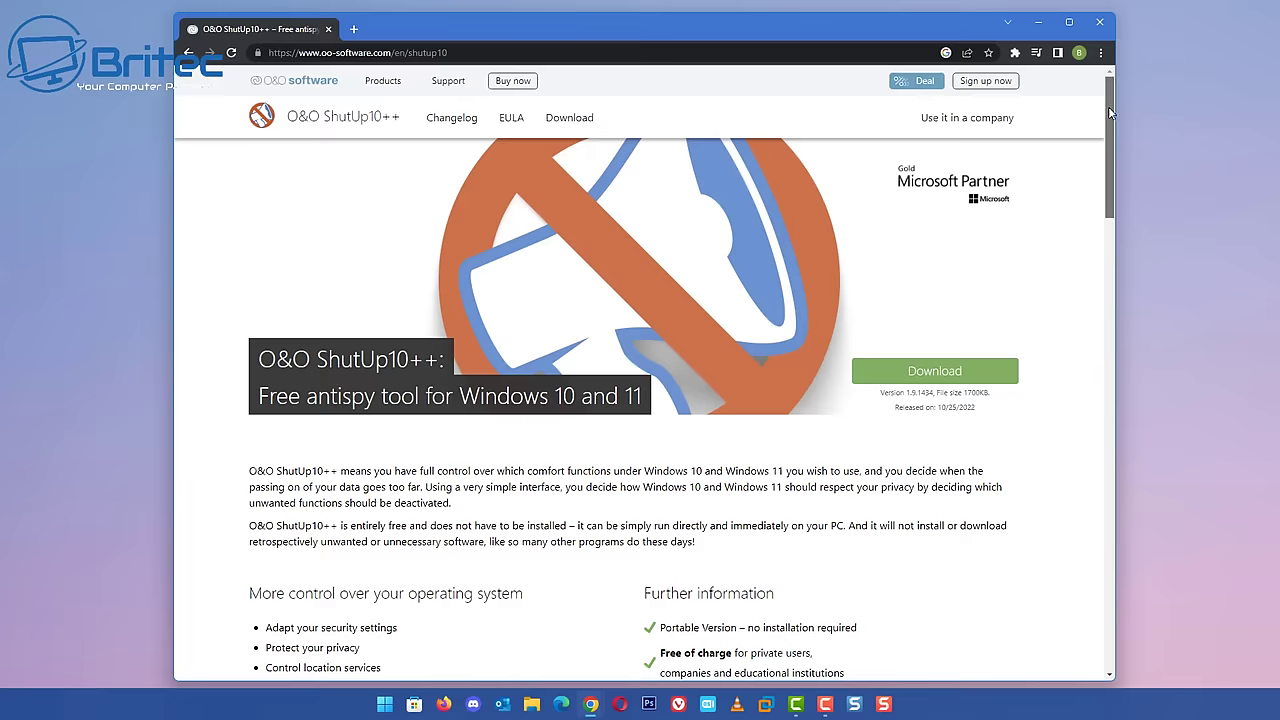
drag(1108, 112, 1105, 220)
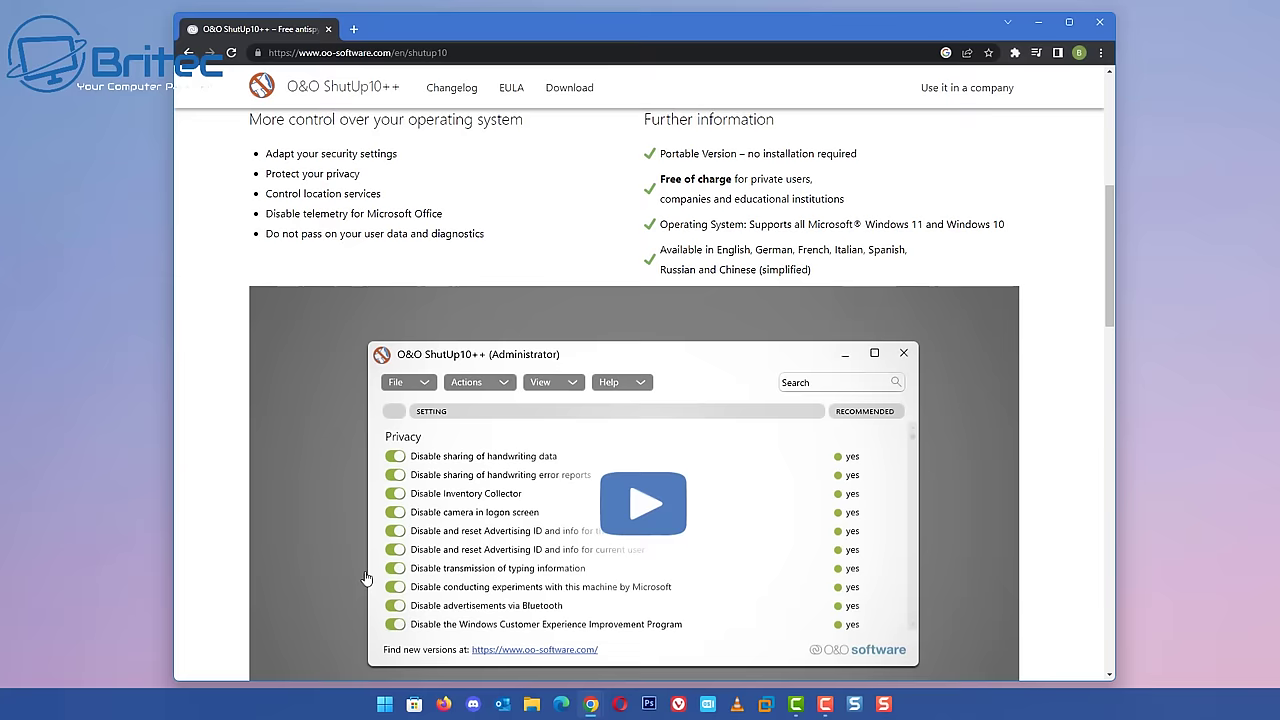
scroll(490, 519, down, 3)
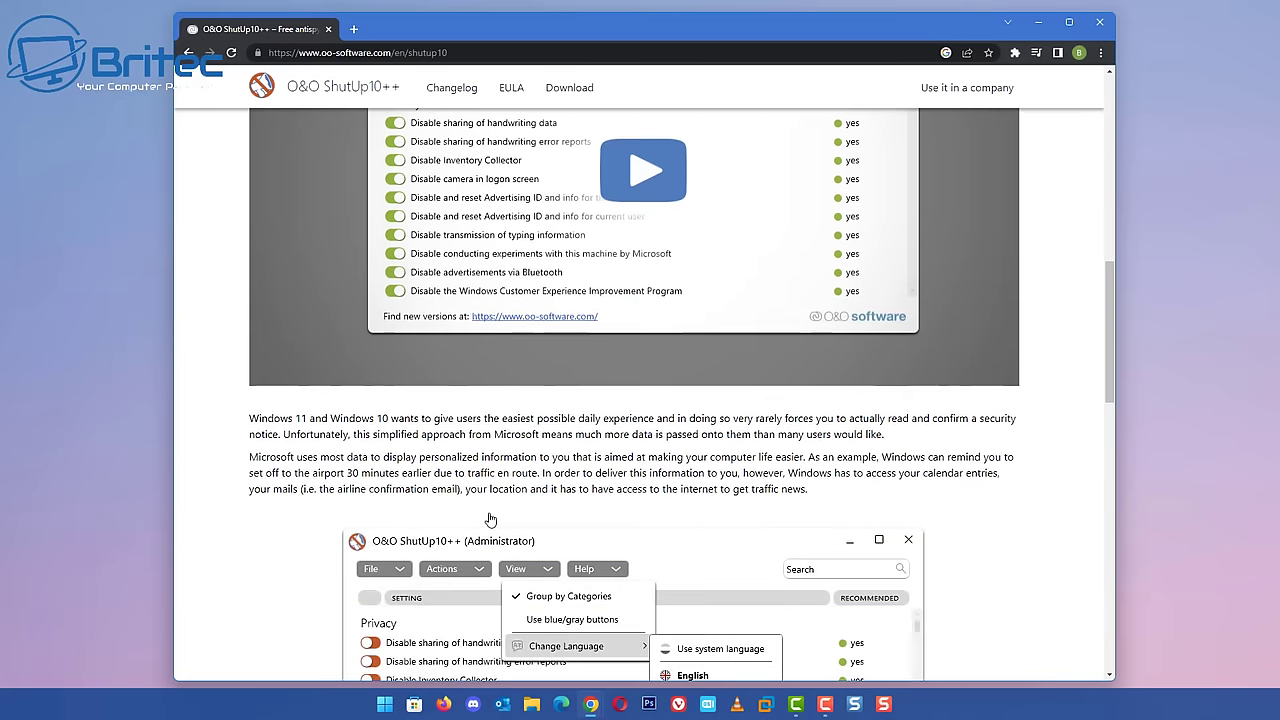
scroll(490, 519, down, 3)
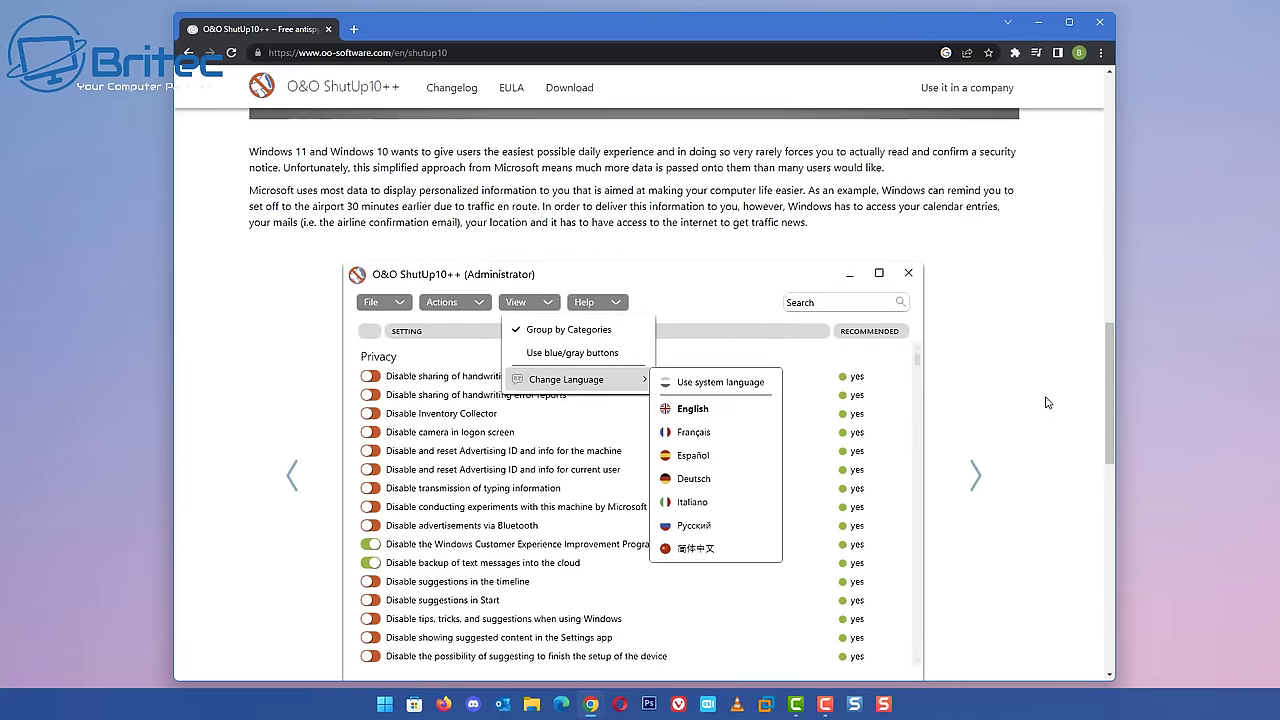
drag(1111, 359, 1108, 369)
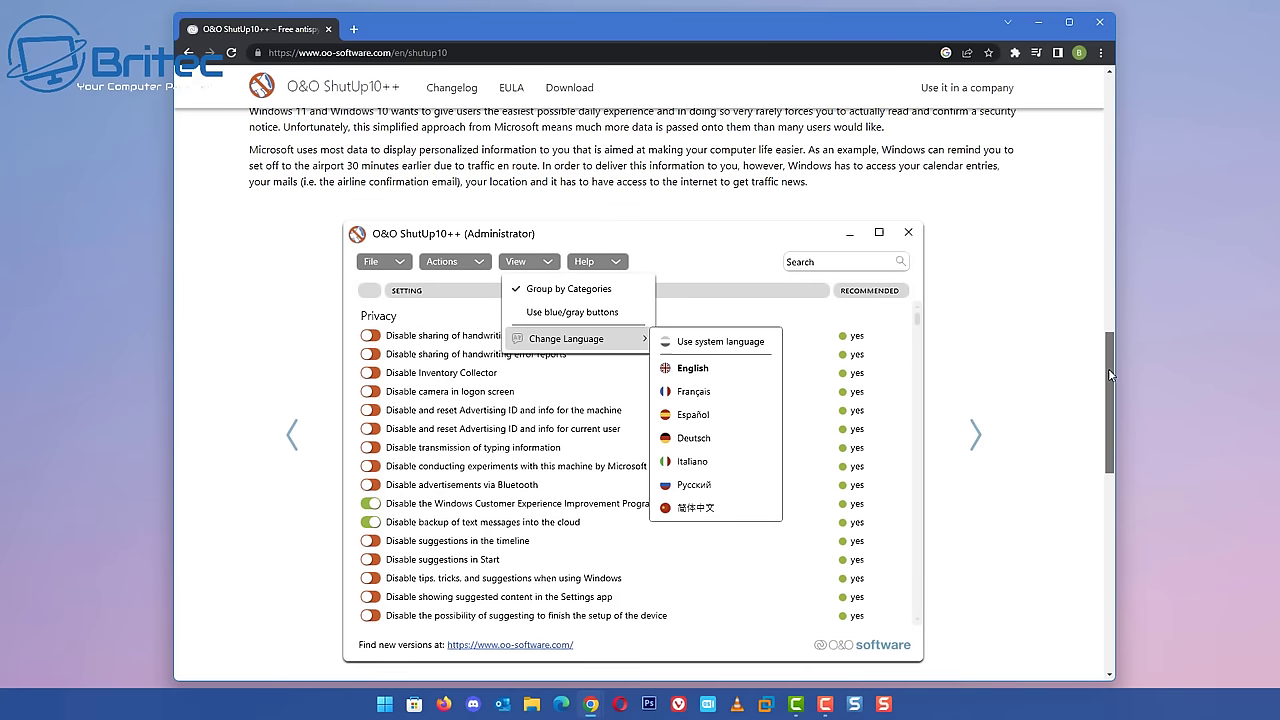